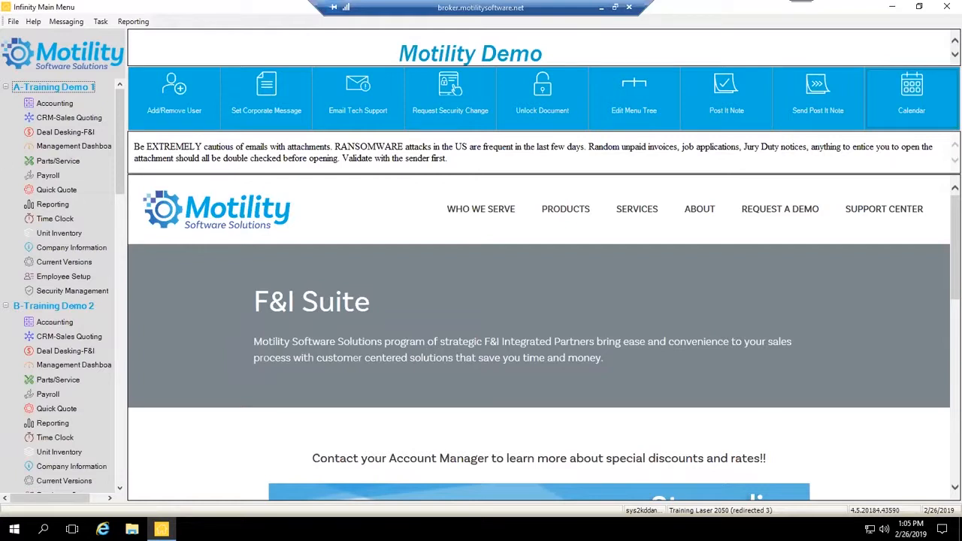
Open the Reporting module of Training Demo 1 and run the saved Customer Listing custom report.
left_click(335, 207)
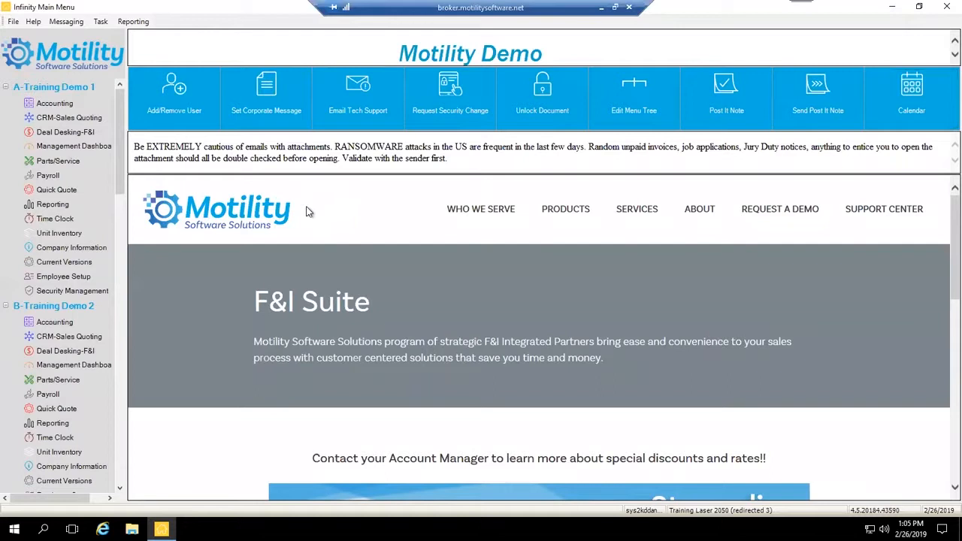
left_click(37, 205)
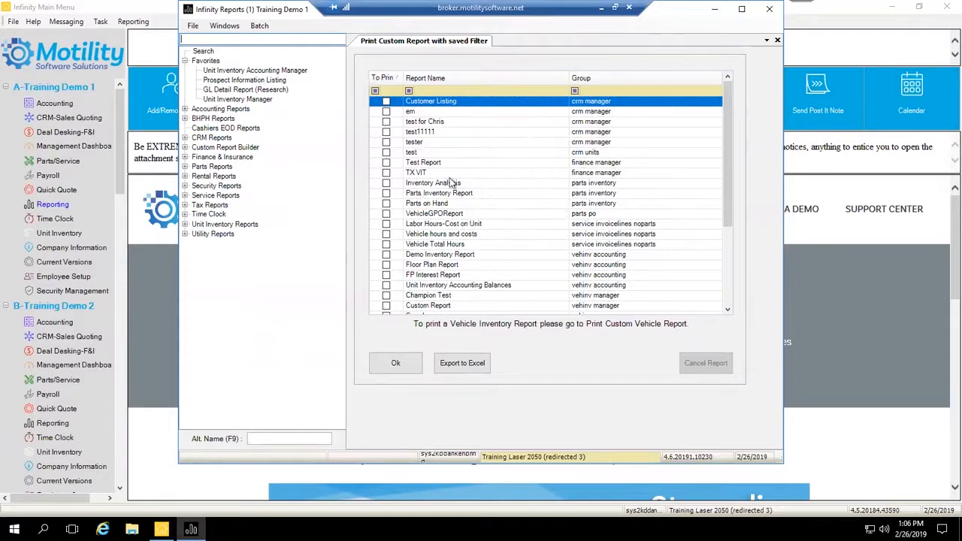
left_click(385, 103)
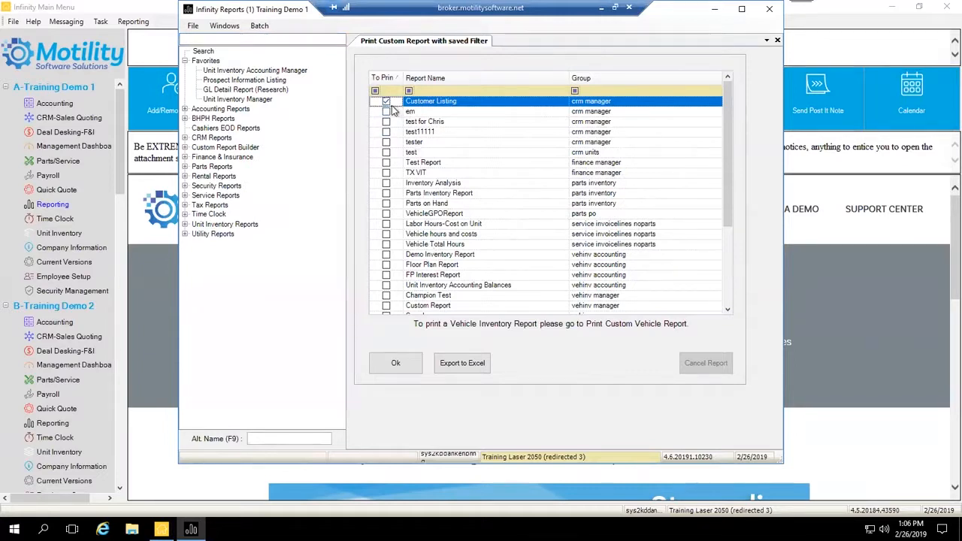
left_click(407, 365)
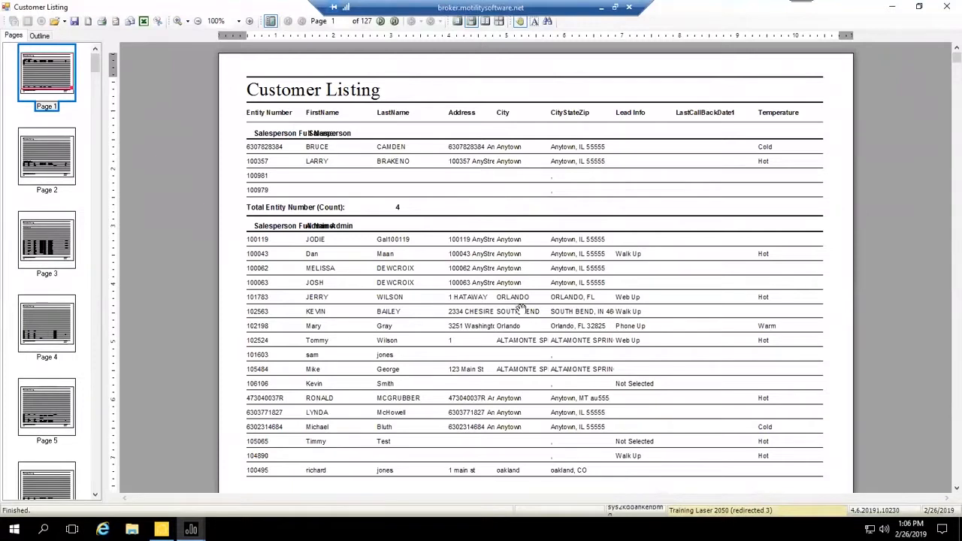
Look through the first pages of the Customer Listing report, close it and deselect it for printing.
scroll(526, 310, "down", 5)
scroll(605, 322, "down", 5)
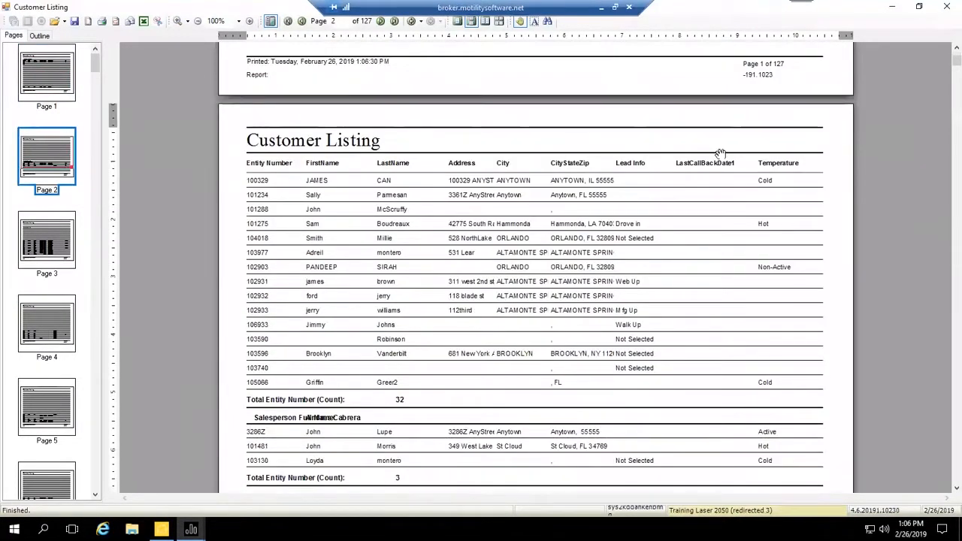
left_click(946, 9)
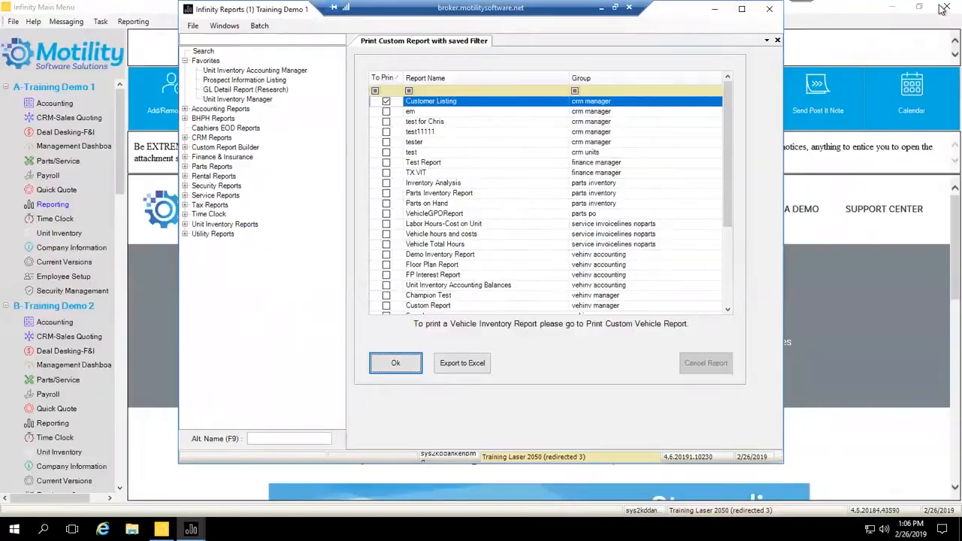
left_click(387, 103)
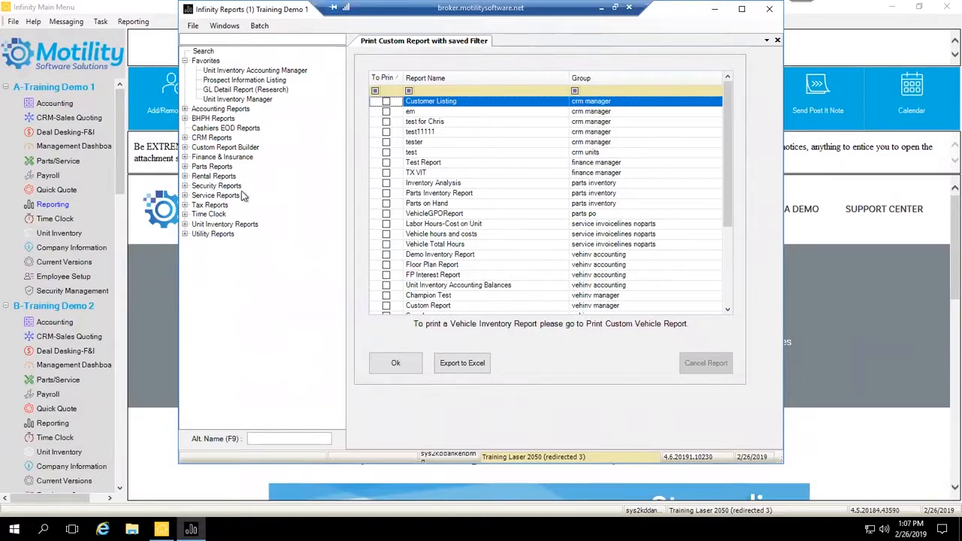
Compare the filter options of Print Custom Vehicle Report with those of the Unit Inventory Manager report.
left_click(186, 150)
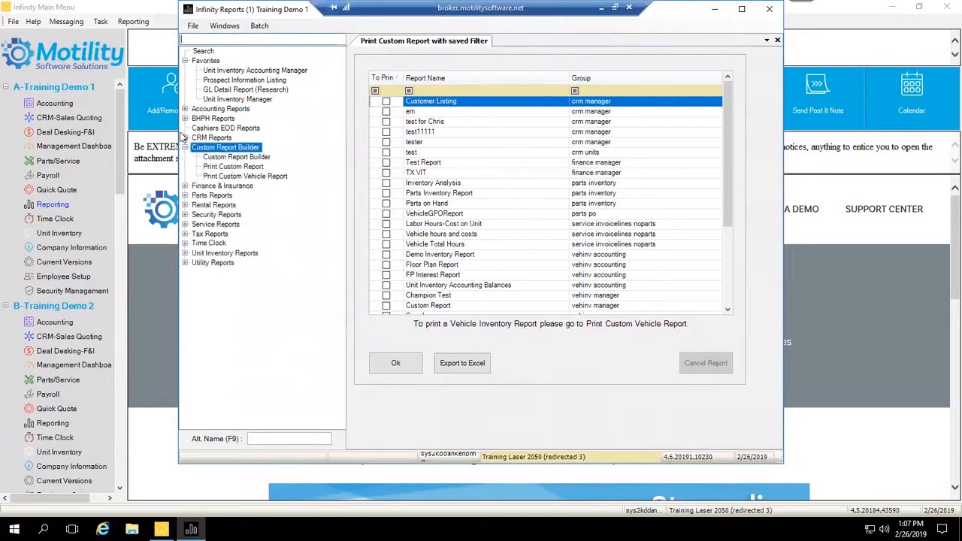
left_click(248, 177)
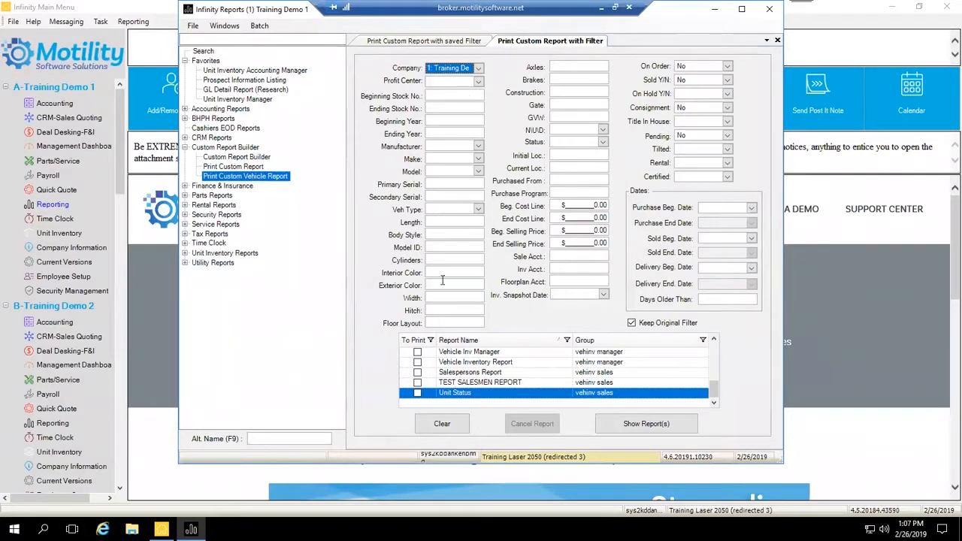
left_click(193, 254)
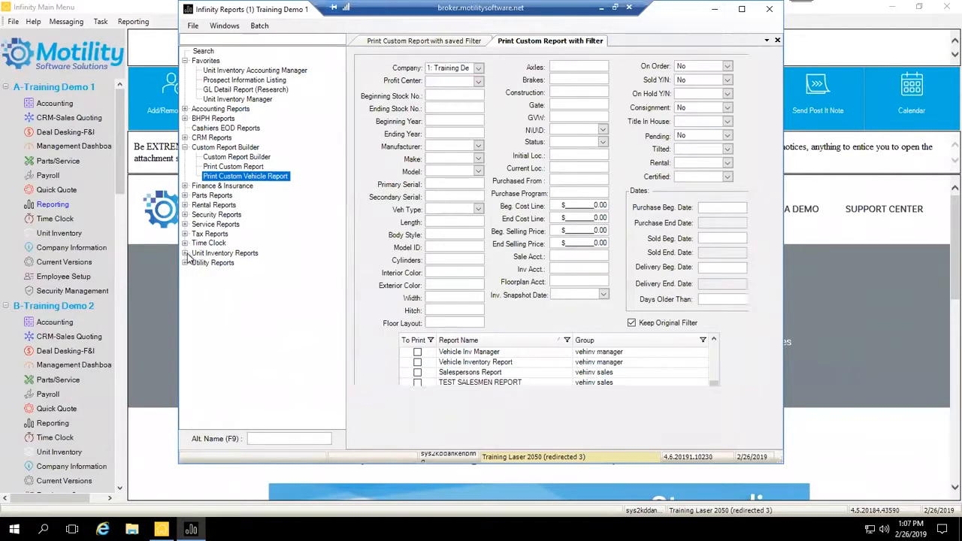
left_click(186, 254)
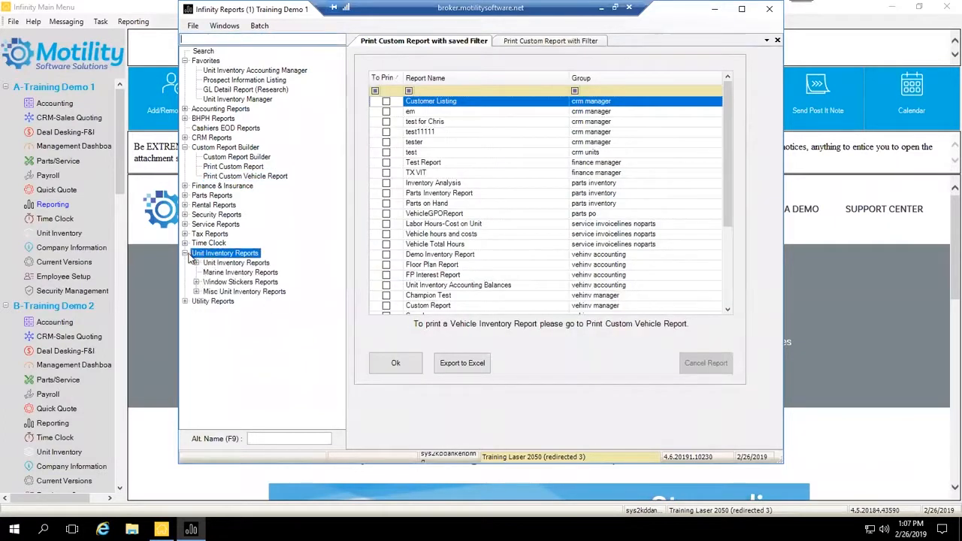
double_click(203, 264)
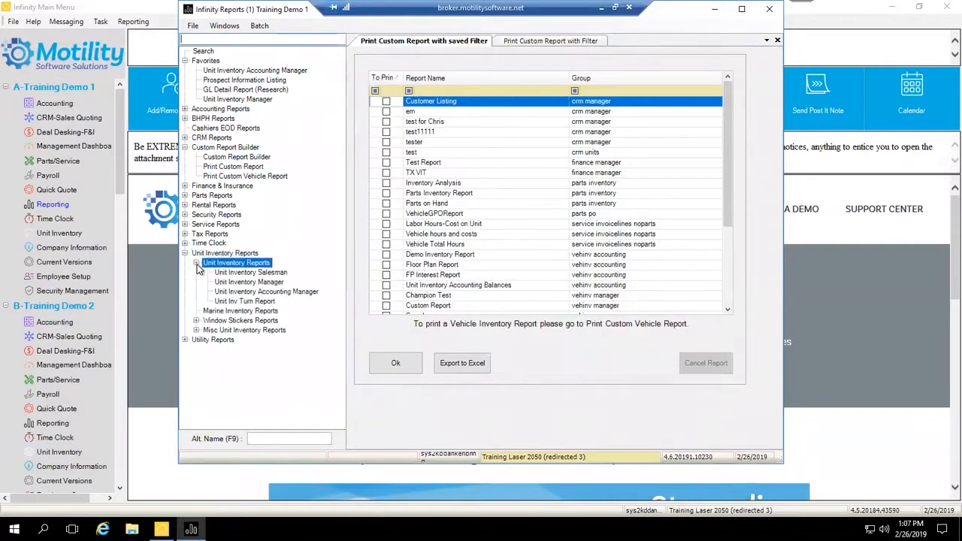
double_click(238, 284)
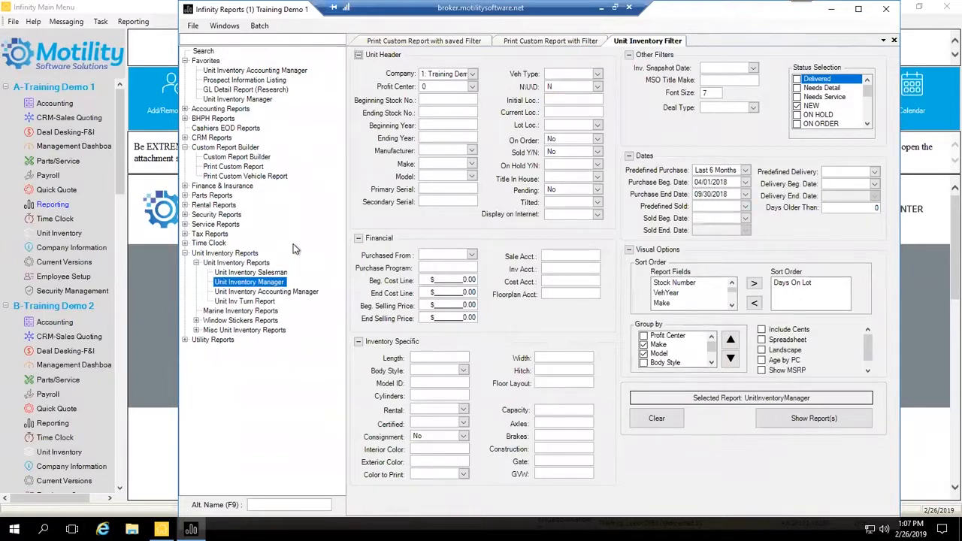
left_click(241, 179)
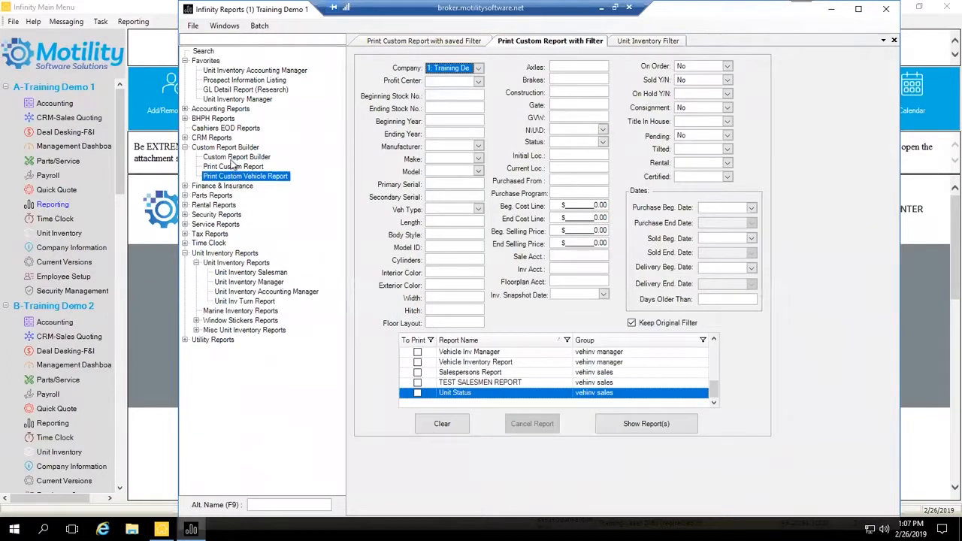
Open the Custom Report Builder and move its window clear of the report tree.
left_click(224, 149)
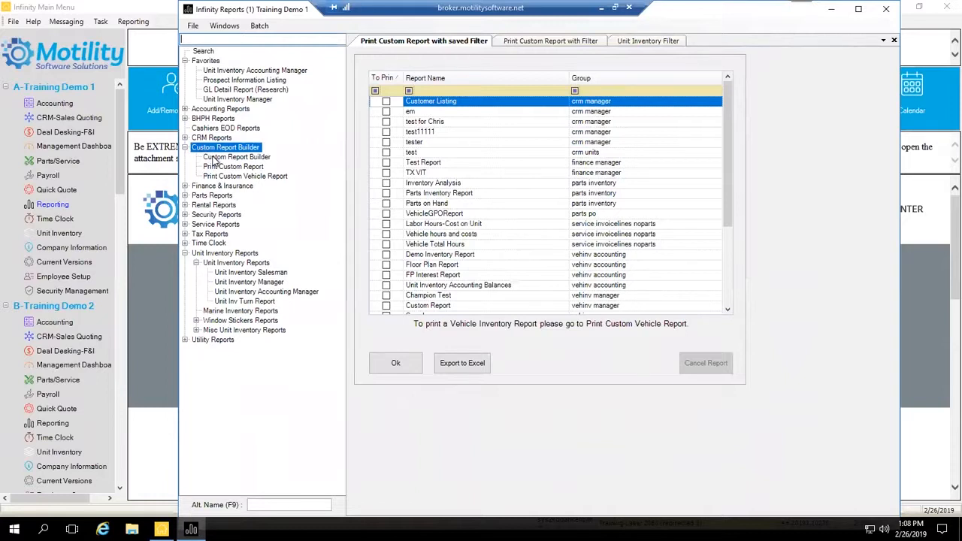
double_click(215, 157)
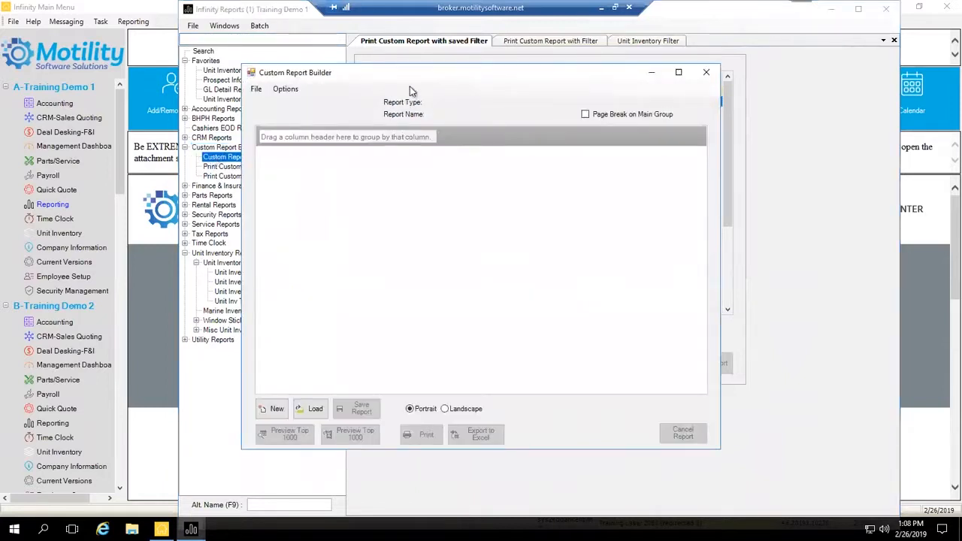
left_click_drag(475, 78, 505, 61)
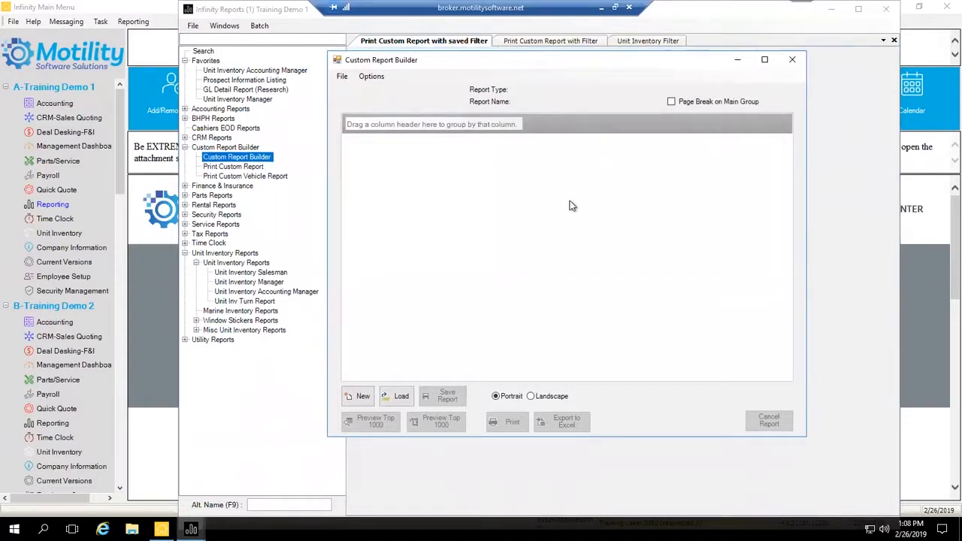
Create a new custom report based on the crm manager report type.
left_click(348, 400)
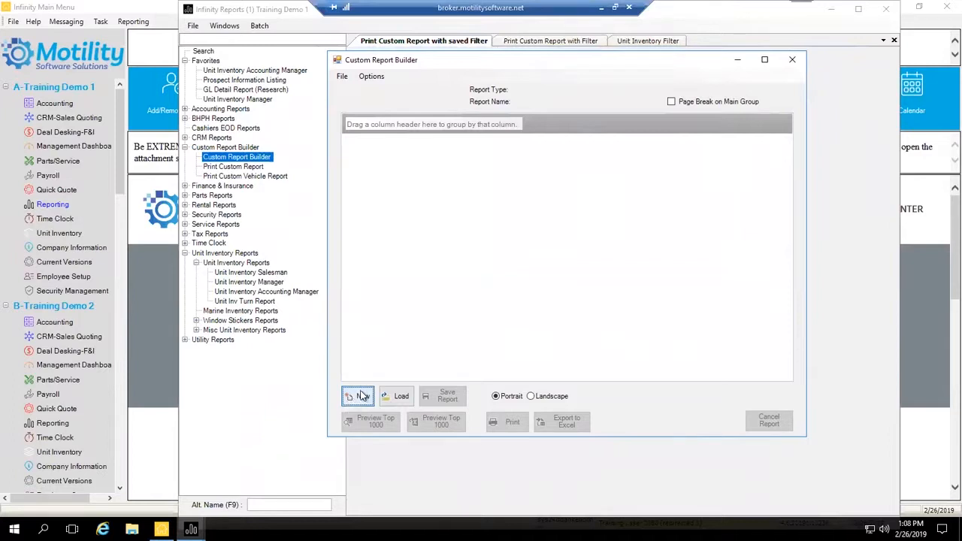
left_click(359, 396)
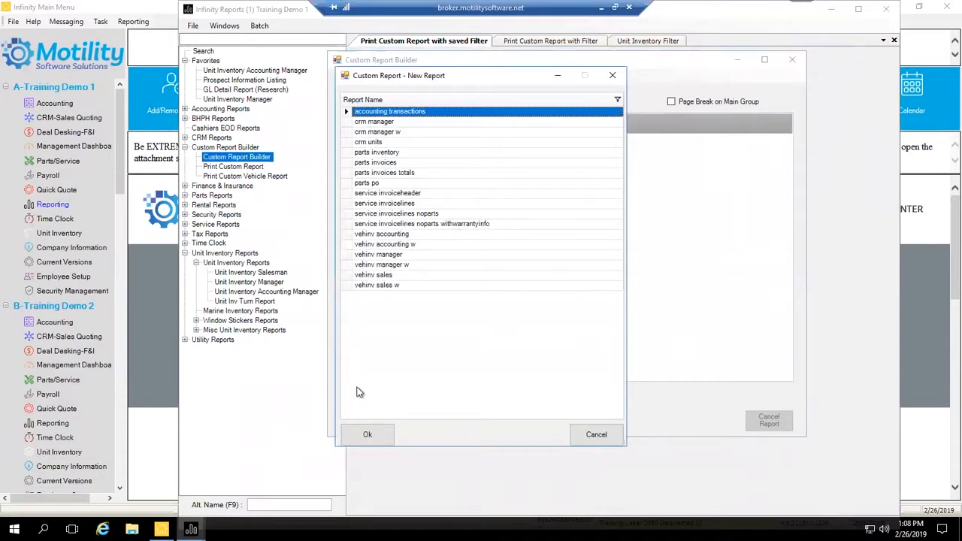
left_click_drag(439, 76, 509, 67)
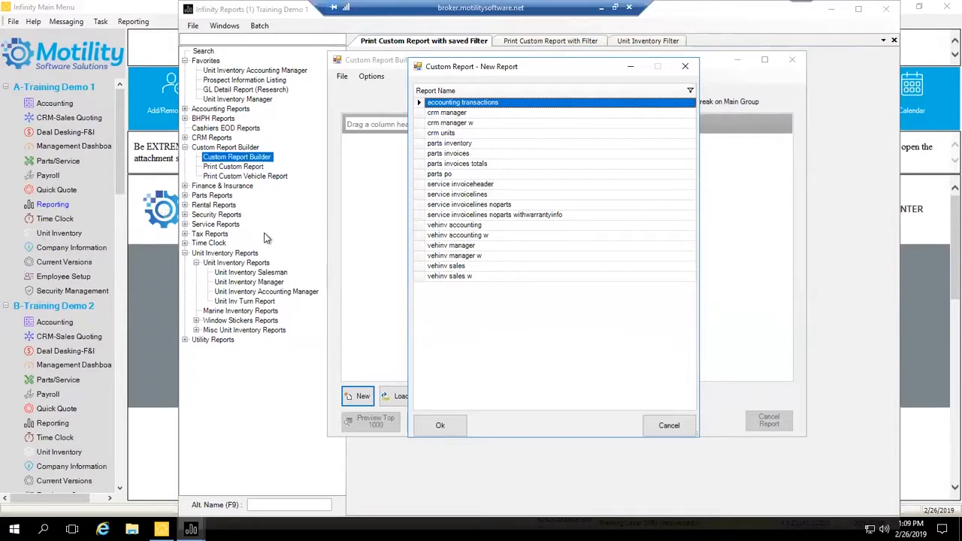
left_click(449, 115)
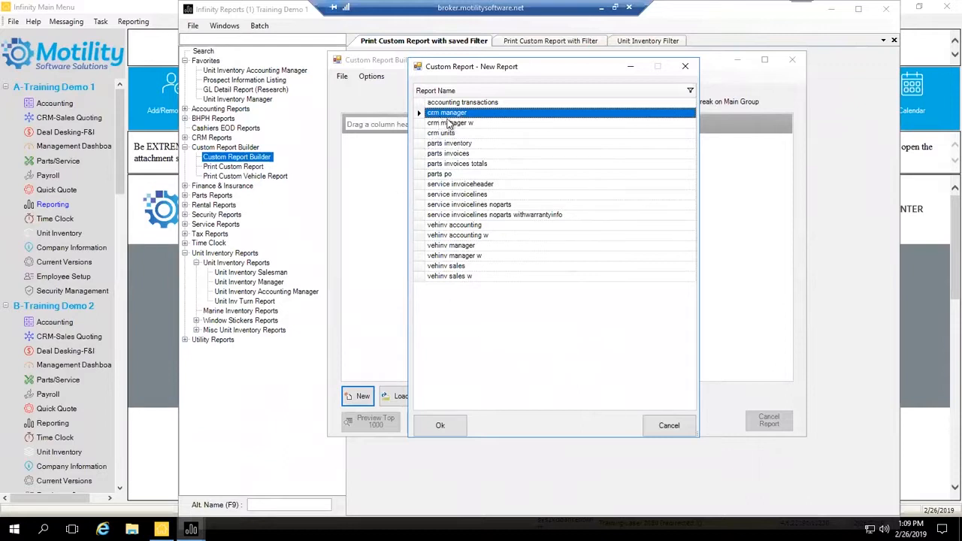
left_click(448, 425)
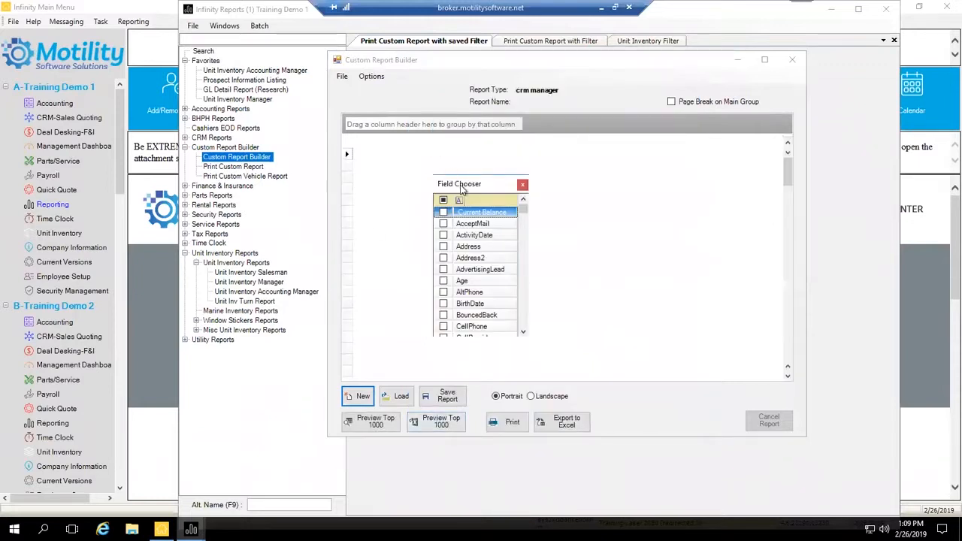
Reposition the field chooser, browse the available fields and activate the field name filter.
left_click_drag(460, 188, 472, 168)
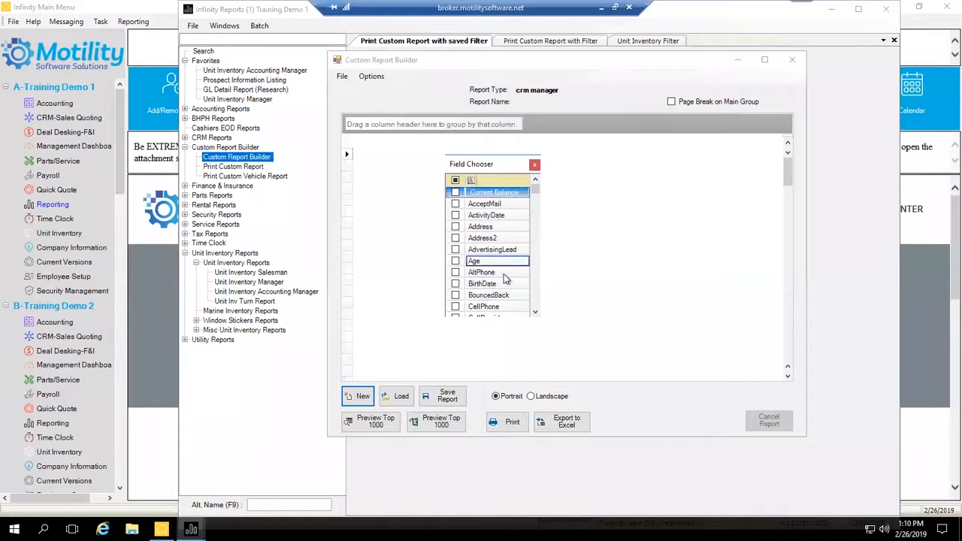
scroll(481, 267, "down", 5)
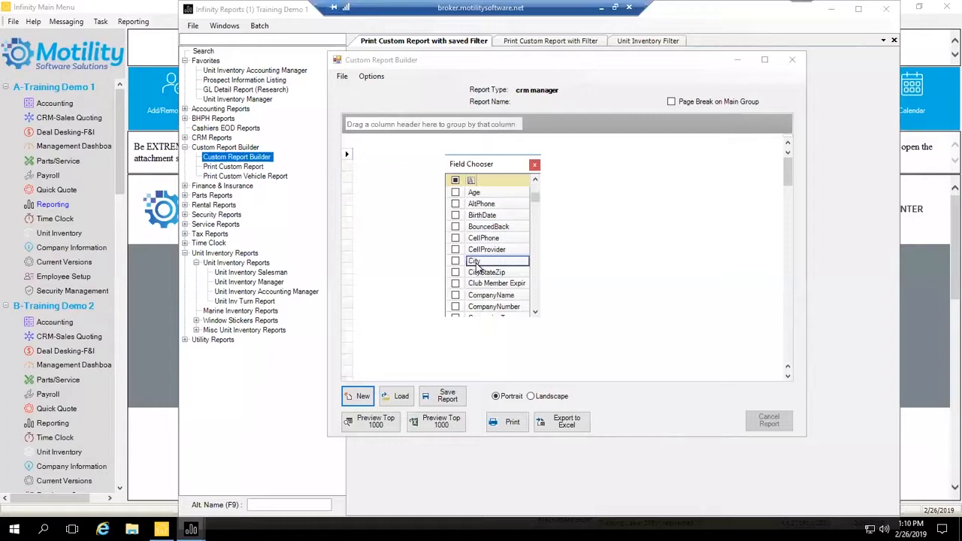
scroll(516, 278, "down", 3)
left_click(496, 180)
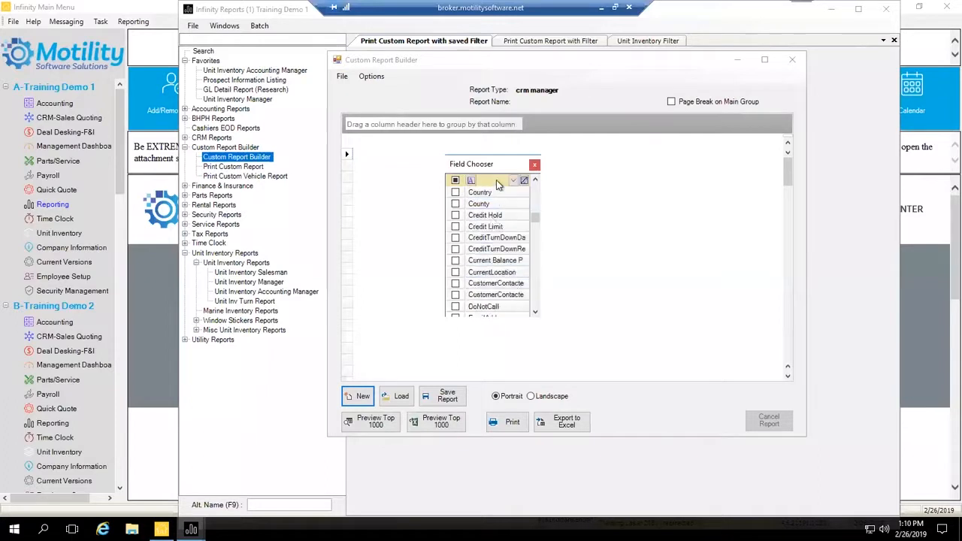
type("na")
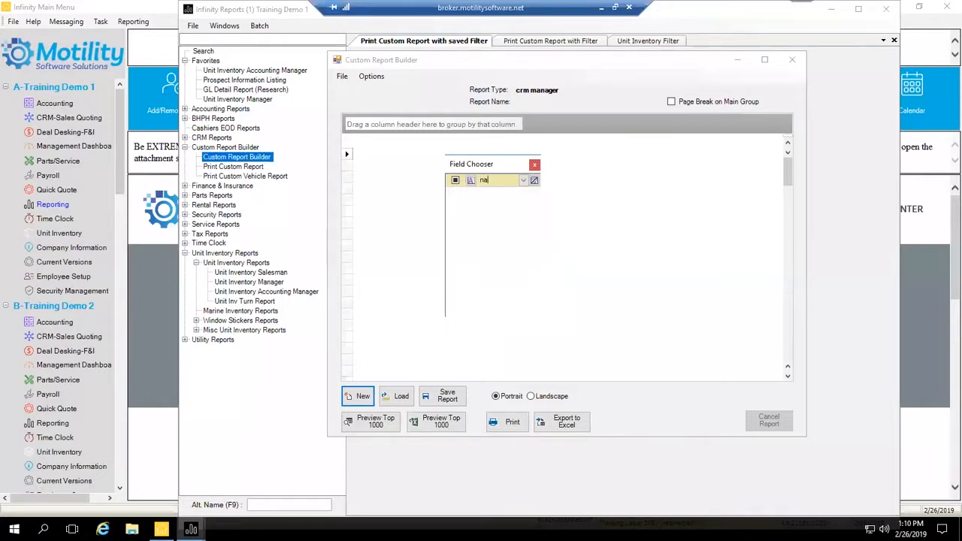
key("BackSpace")
key("BackSpace")
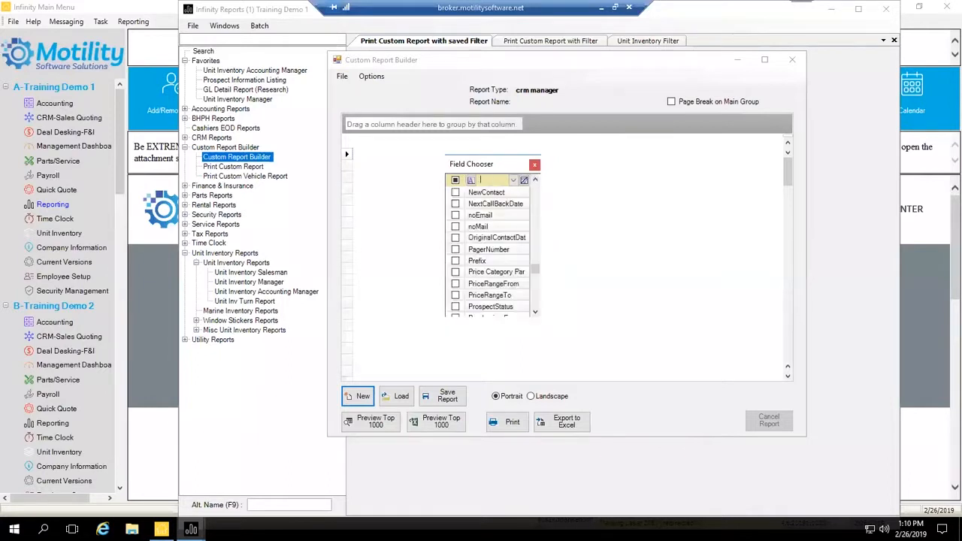
type("cu")
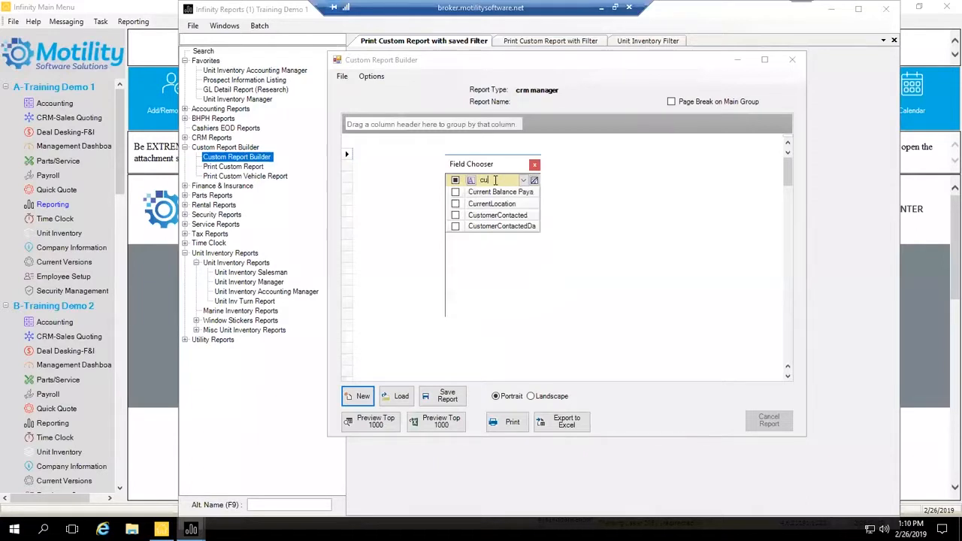
key("BackSpace")
key("BackSpace")
Add the FirstName and LastName fields to the report, filtering the field chooser by "f" and "las".
type("f")
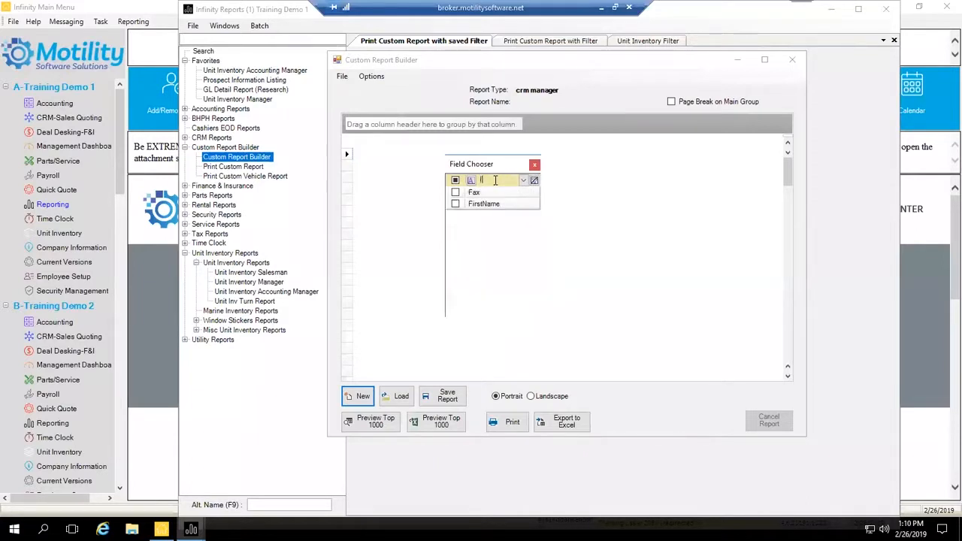
left_click(455, 203)
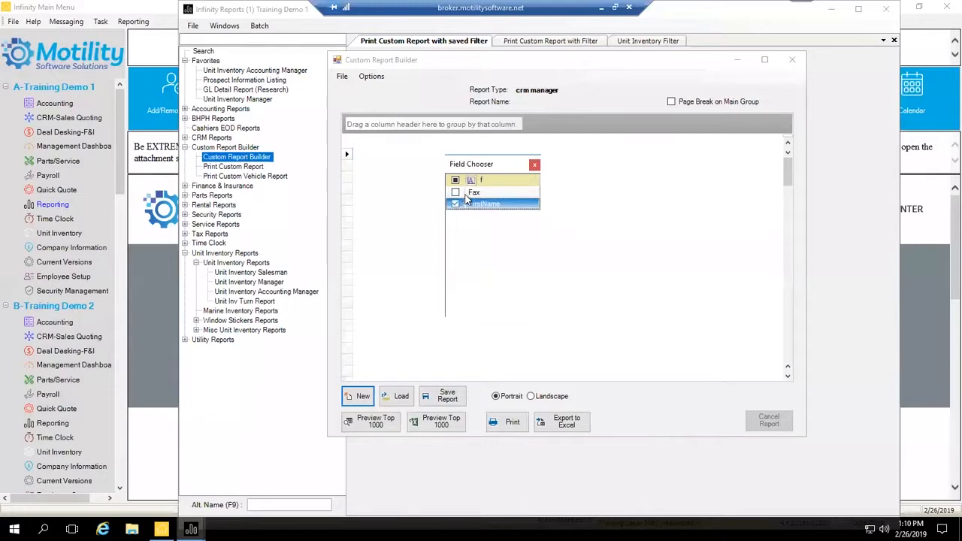
left_click(494, 178)
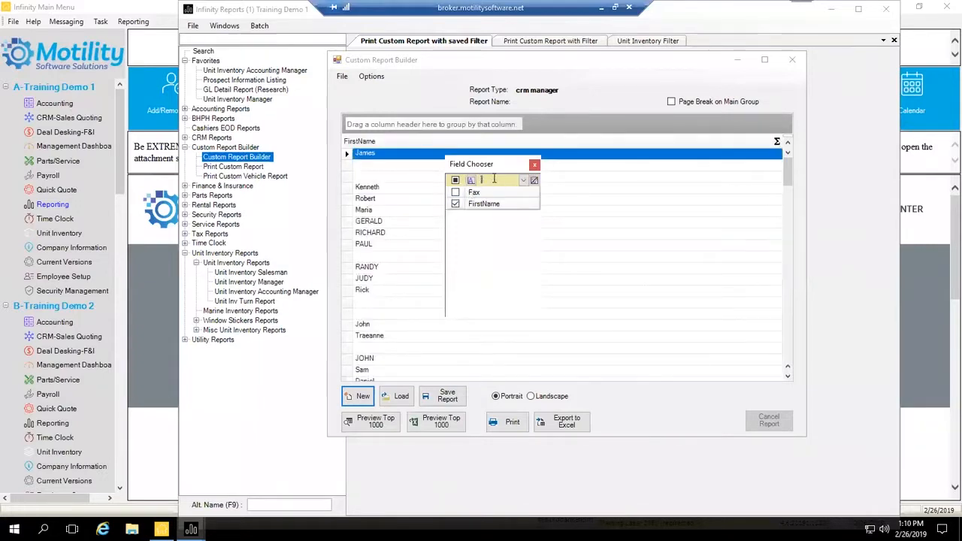
key("BackSpace")
type("las")
left_click(456, 250)
Filter the field chooser by "enti" and add the Entity Number field to the report.
left_click(495, 179)
key("BackSpace")
key("BackSpace")
key("BackSpace")
type("enti")
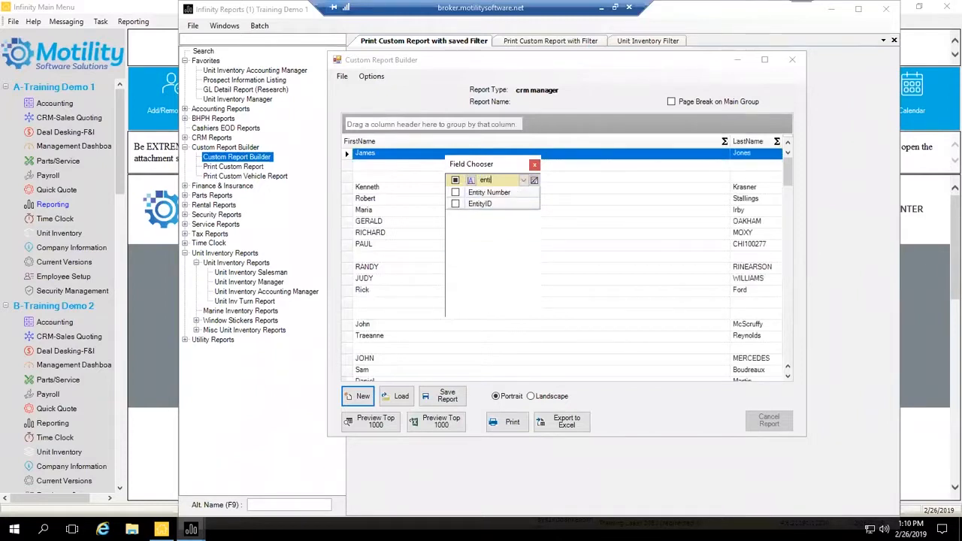
left_click(455, 192)
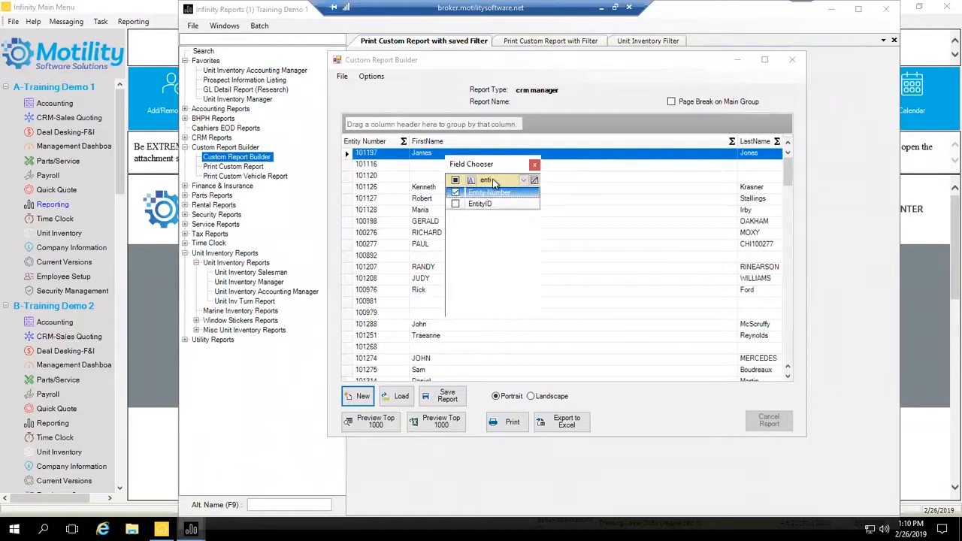
Filter the field chooser by "ema" and add the EmailAddress field to the report.
left_click(492, 180)
type("ema")
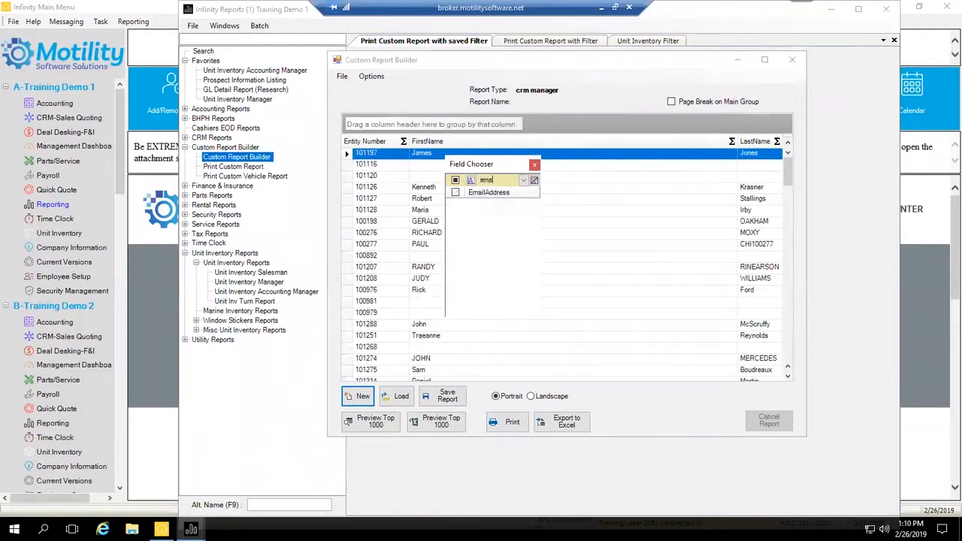
left_click(456, 193)
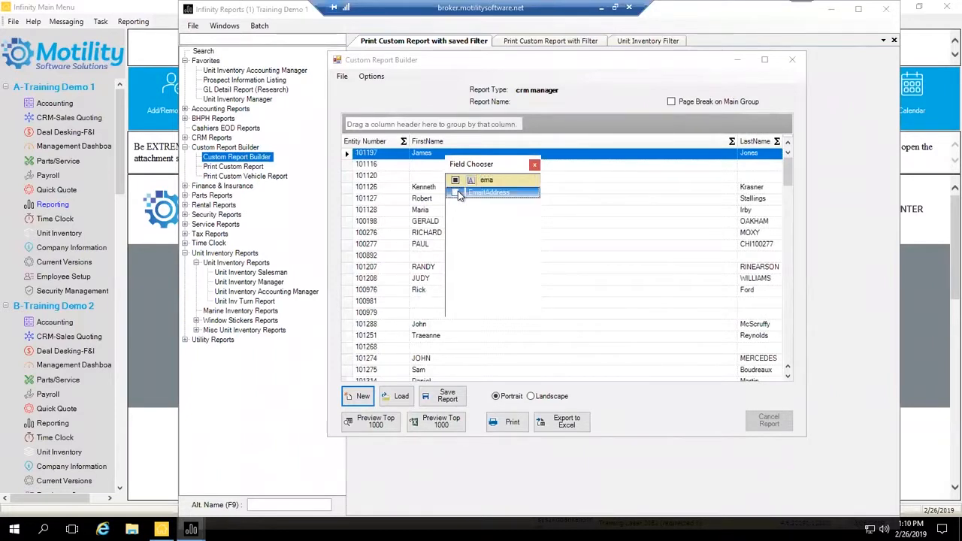
Filter the field chooser by "cel" and add the CellPhone field to the report.
left_click(497, 179)
type("cel")
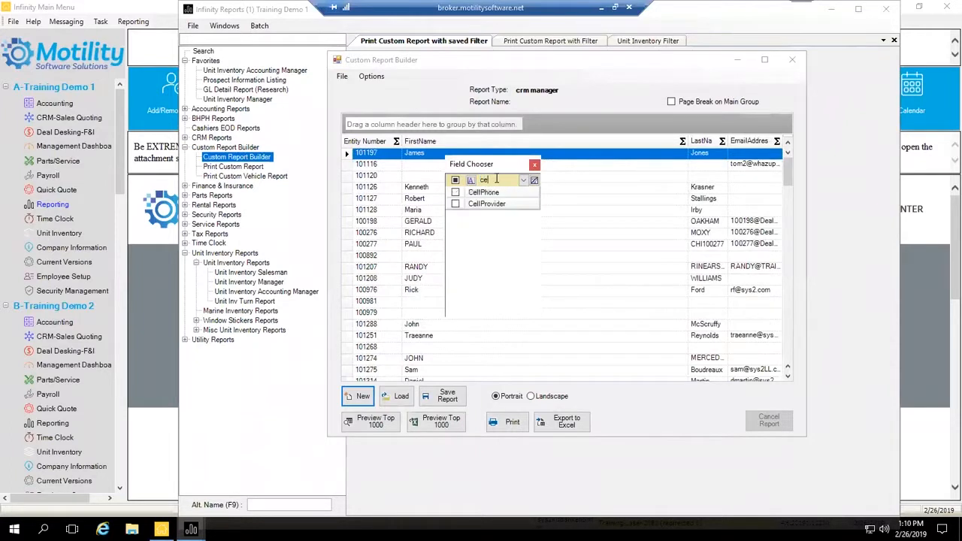
left_click(456, 193)
Add the Home Phone field after filtering the field chooser by "home", clear the filter text and close the field chooser.
left_click(491, 179)
type("home")
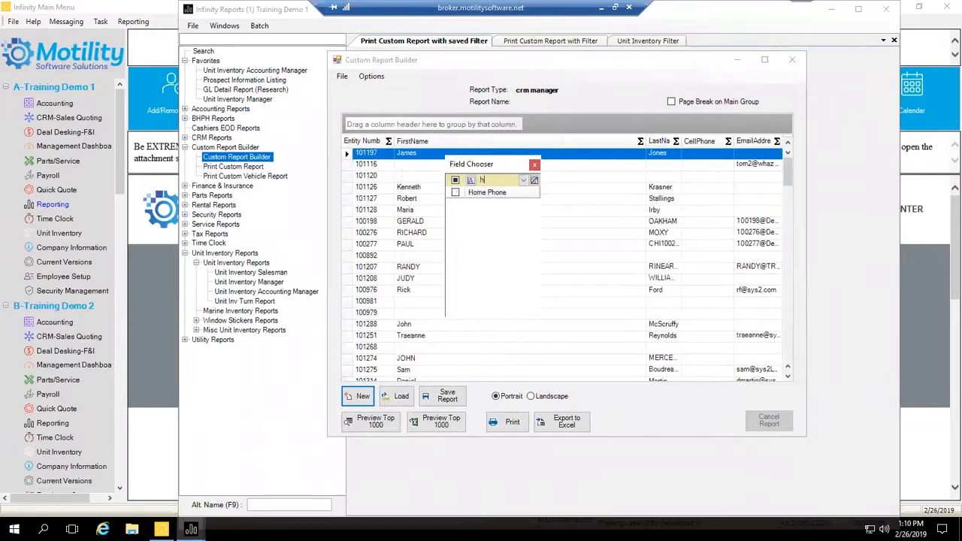
left_click(456, 192)
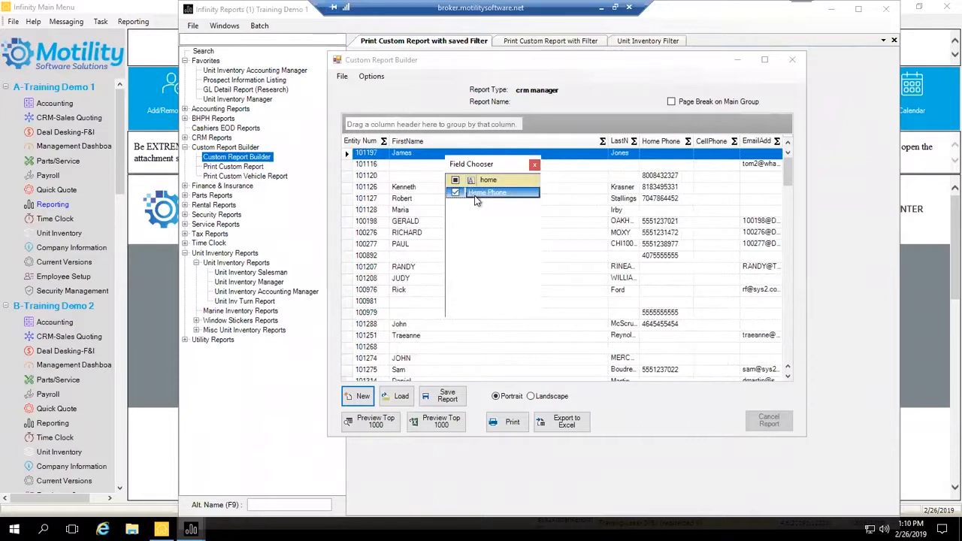
left_click(489, 182)
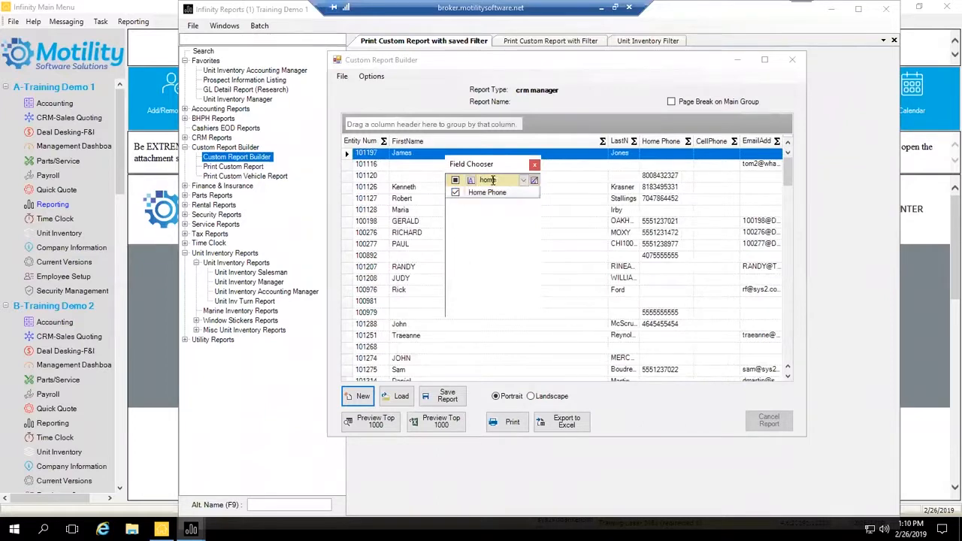
key("BackSpace")
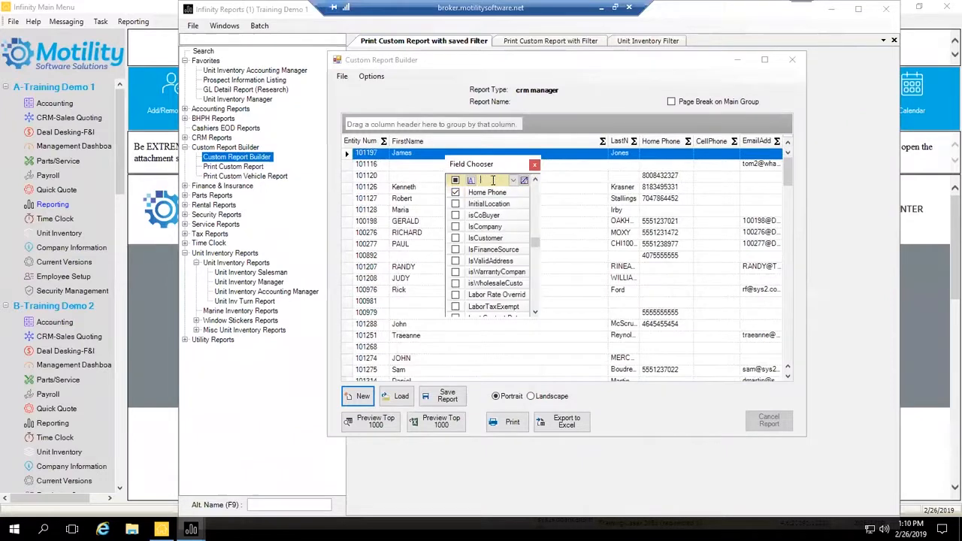
left_click(534, 165)
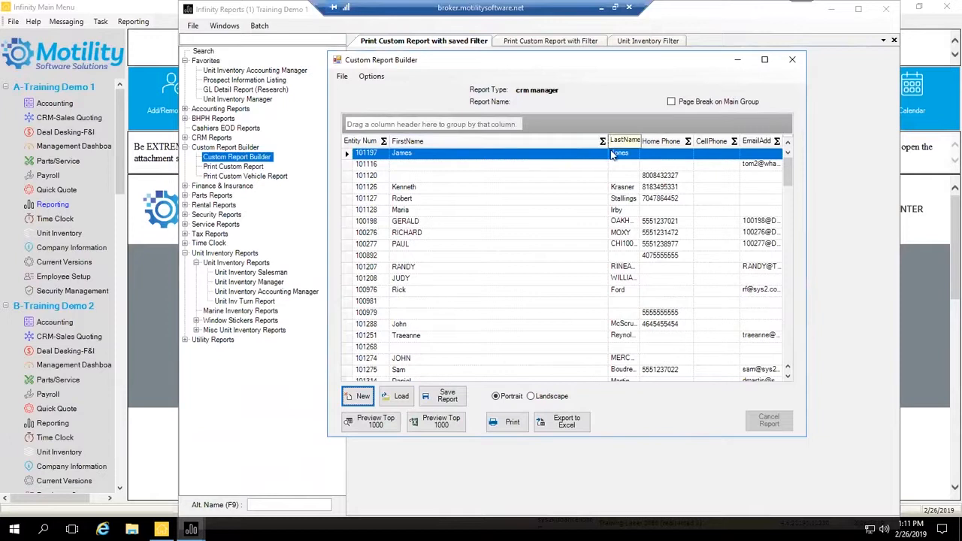
Narrow the FirstName column and adjust the widths of the LastName, Home Phone and CellPhone columns in the report grid.
left_click_drag(607, 141, 463, 153)
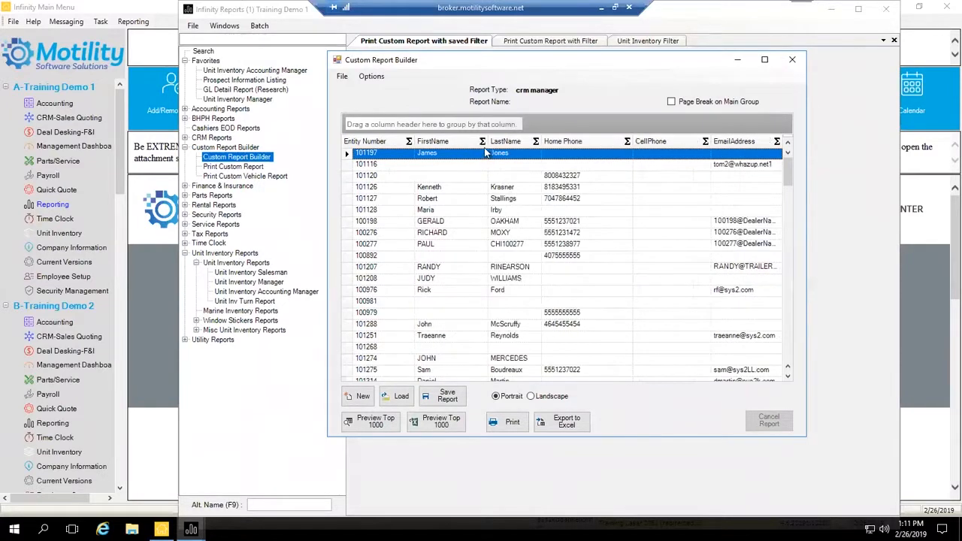
left_click_drag(486, 140, 477, 142)
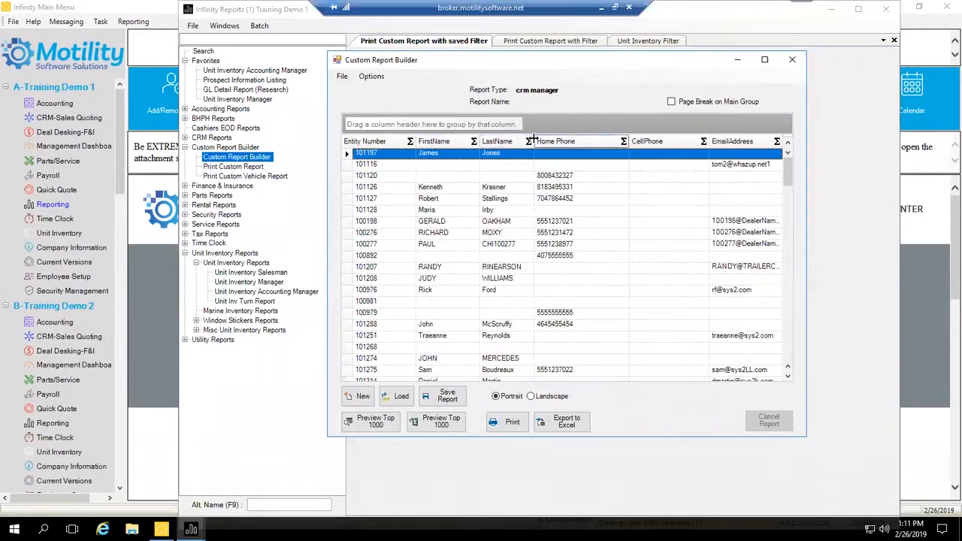
left_click_drag(539, 143, 541, 143)
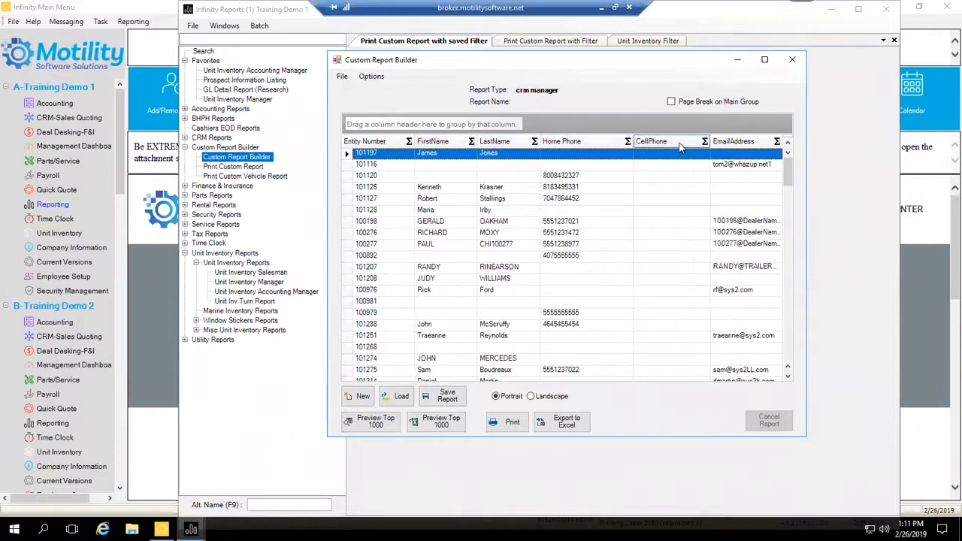
left_click_drag(708, 141, 705, 143)
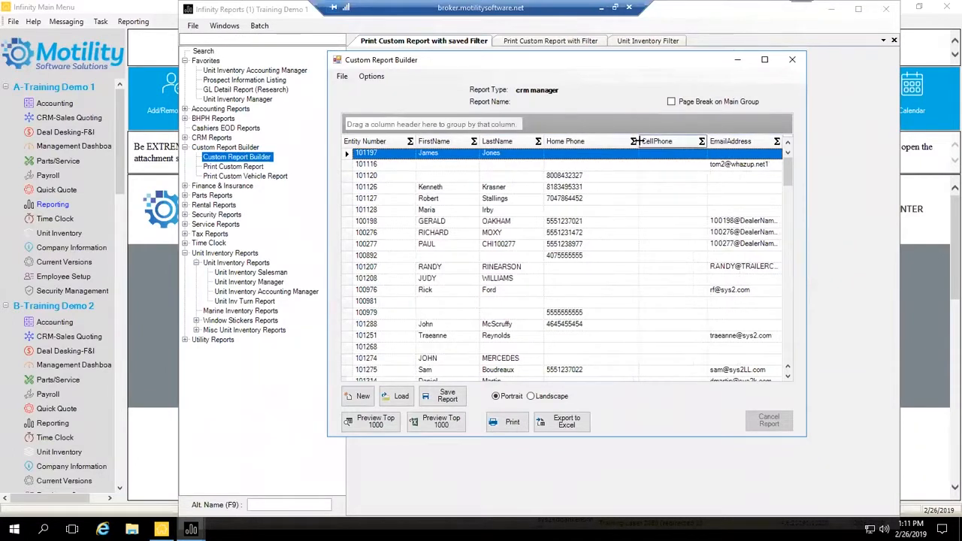
left_click_drag(635, 143, 633, 146)
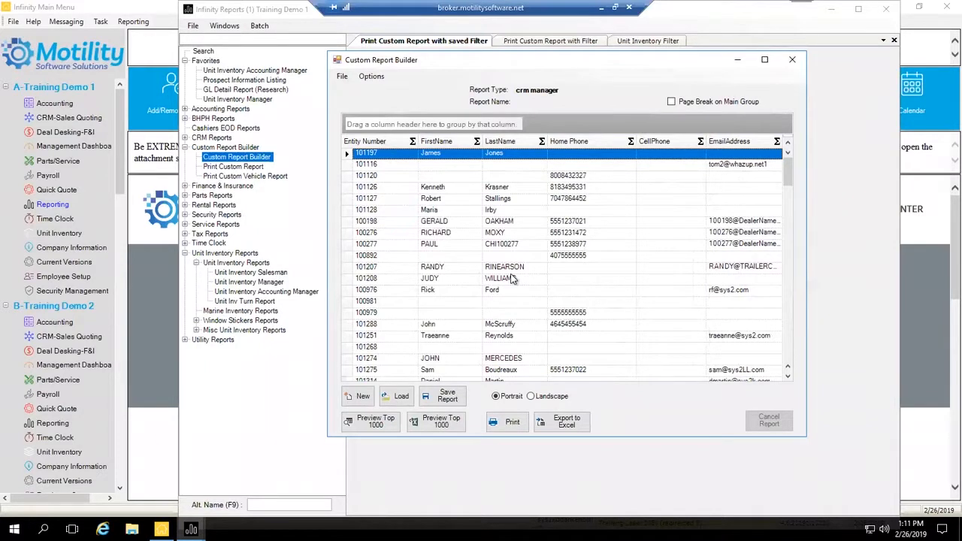
Move the Custom Report Builder window aside to view the saved report list behind it, and move it back.
left_click_drag(475, 60, 476, 257)
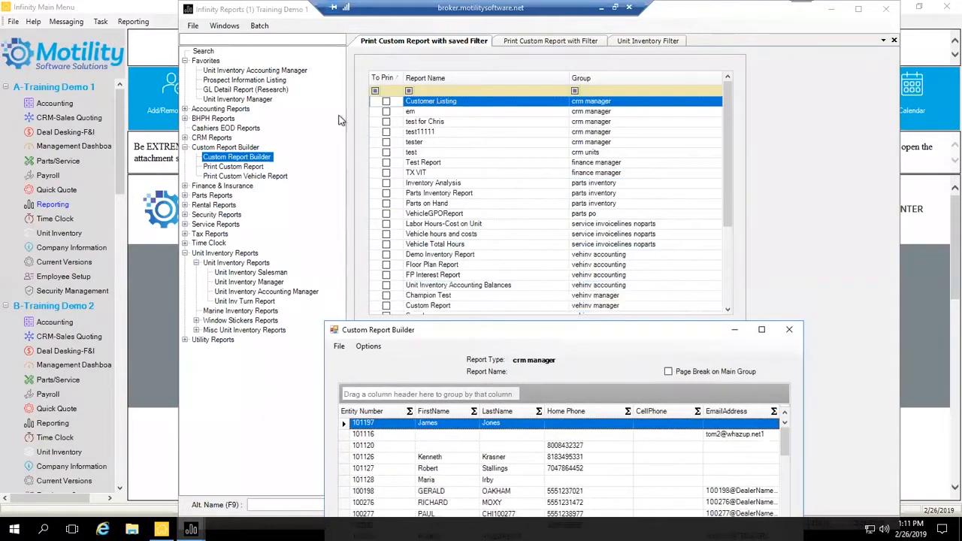
left_click_drag(554, 144, 540, 49)
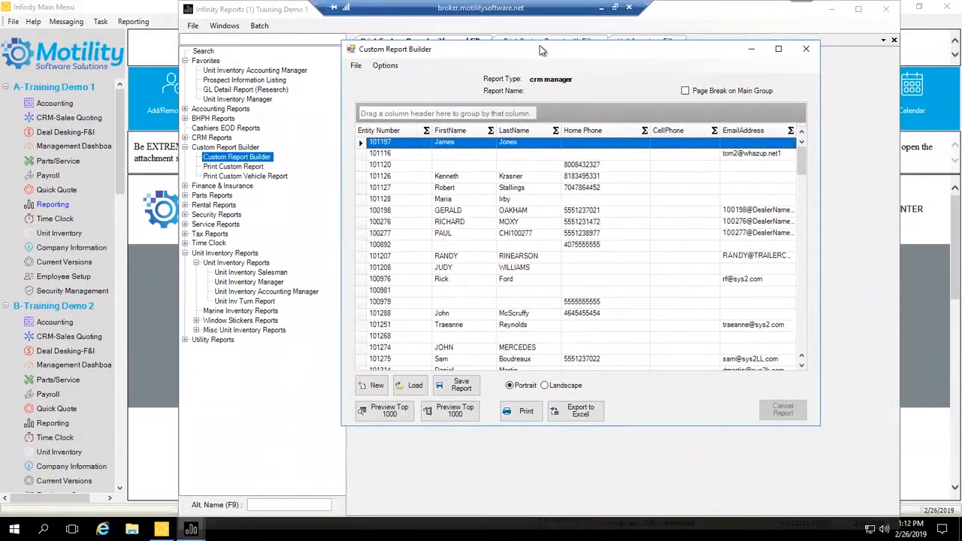
double_click(541, 49)
left_click(920, 6)
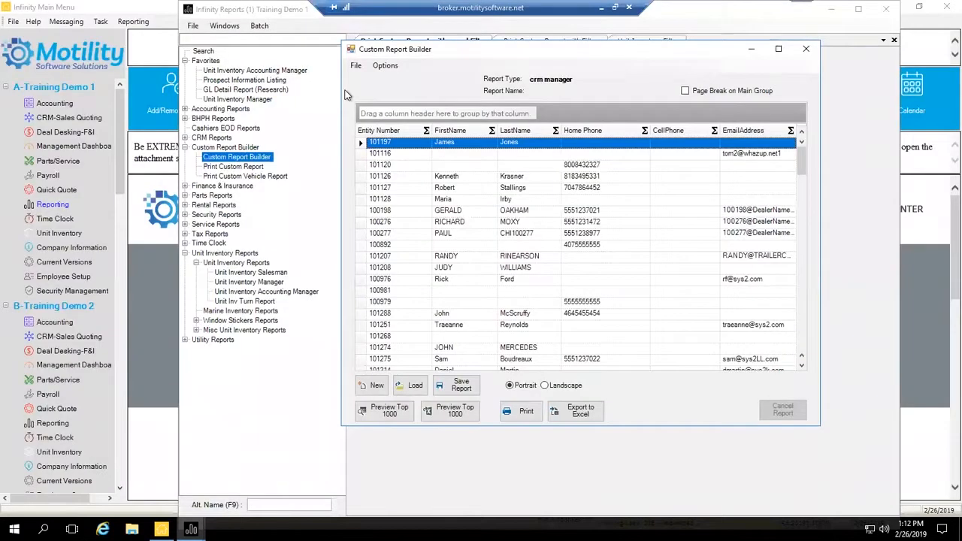
Open the report's filter settings and choose State as the field of the first condition.
left_click(385, 67)
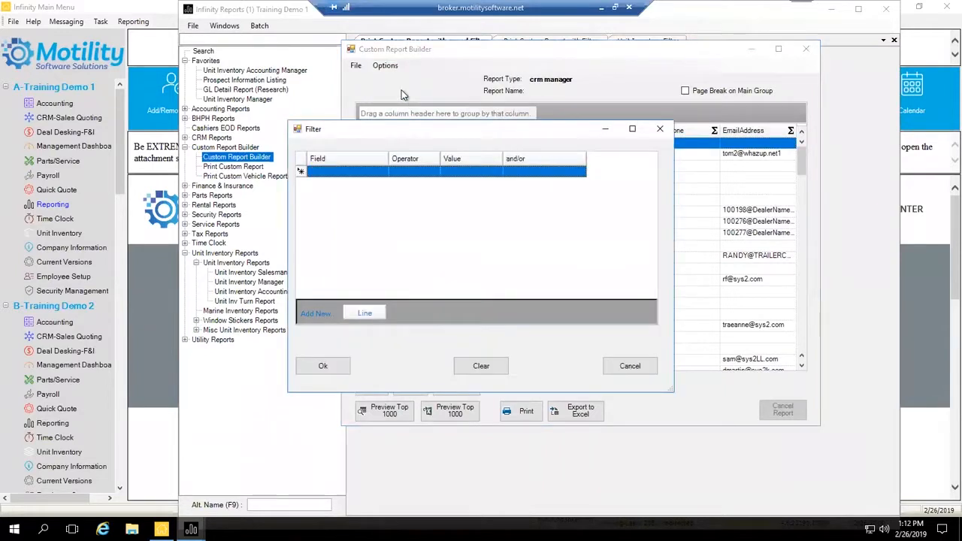
left_click(348, 173)
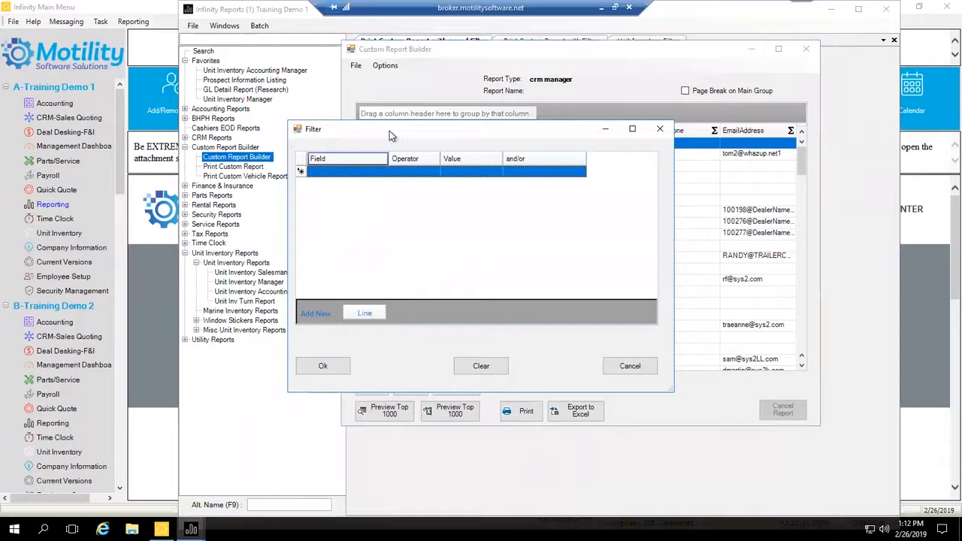
left_click_drag(418, 122, 460, 121)
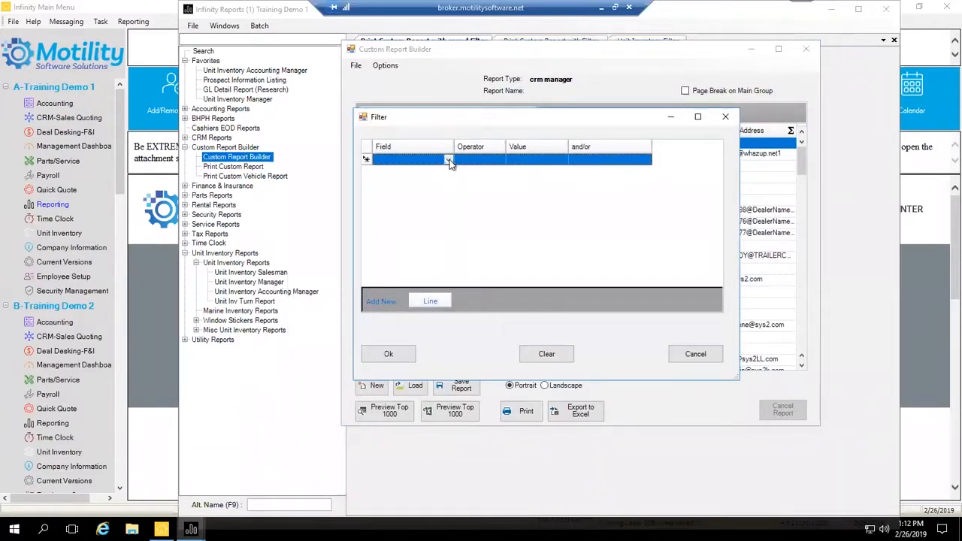
left_click(448, 161)
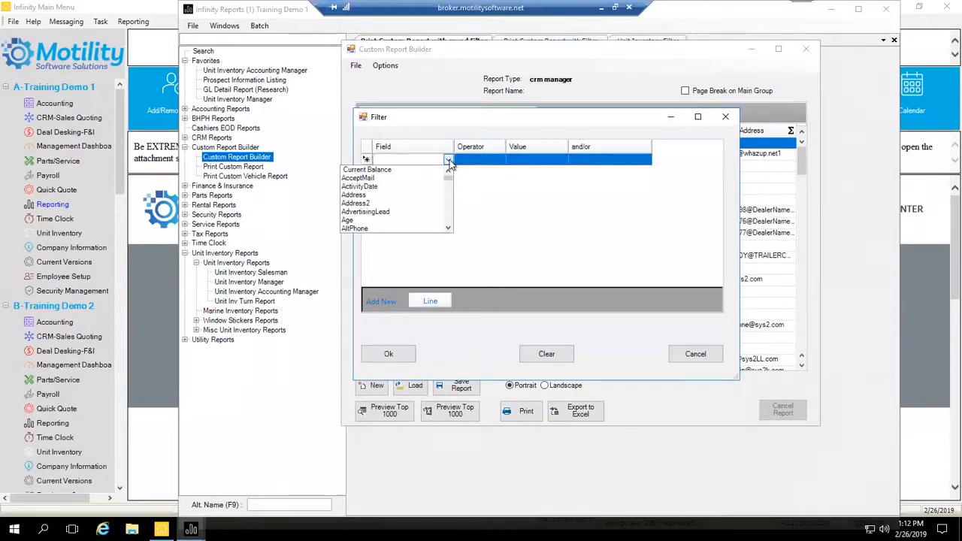
scroll(406, 199, "down", 1)
scroll(406, 199, "down", 2)
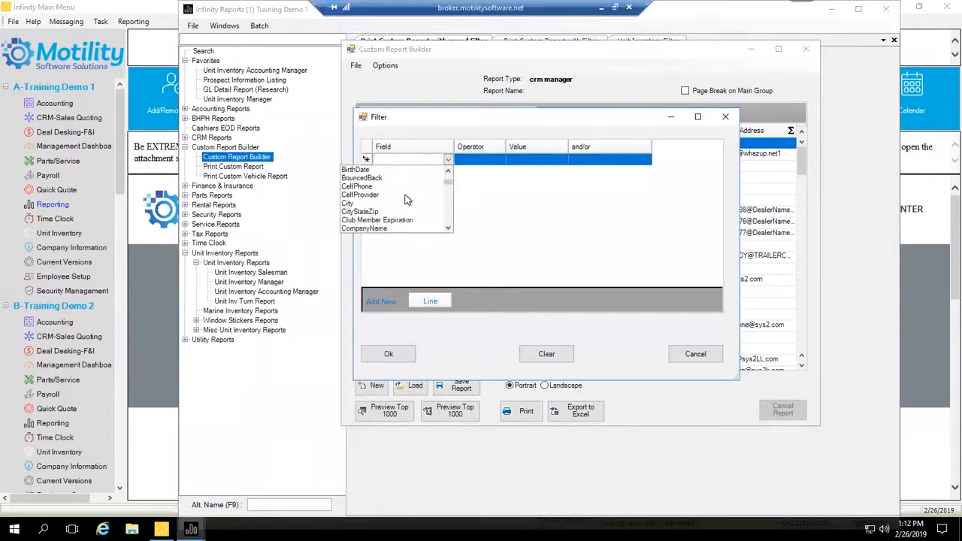
scroll(405, 199, "down", 1)
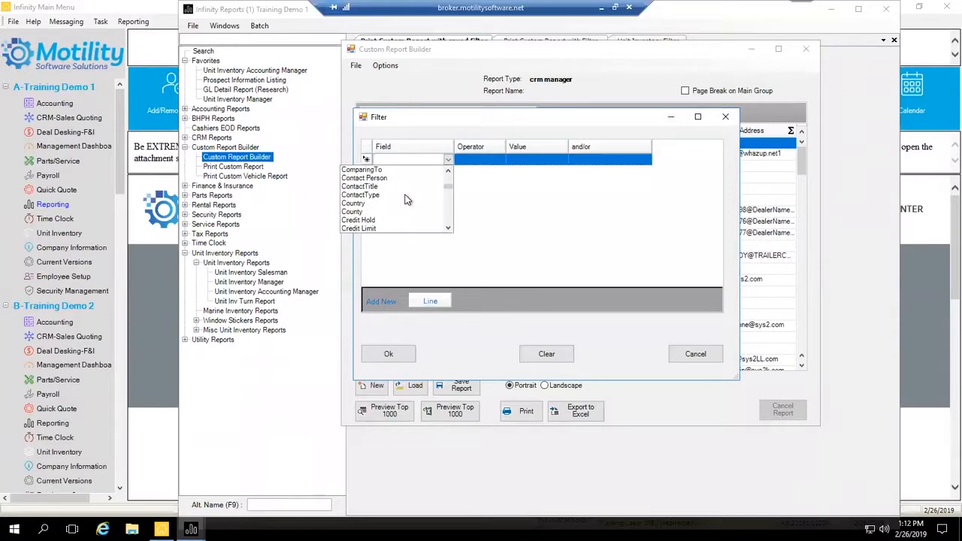
left_click(388, 159)
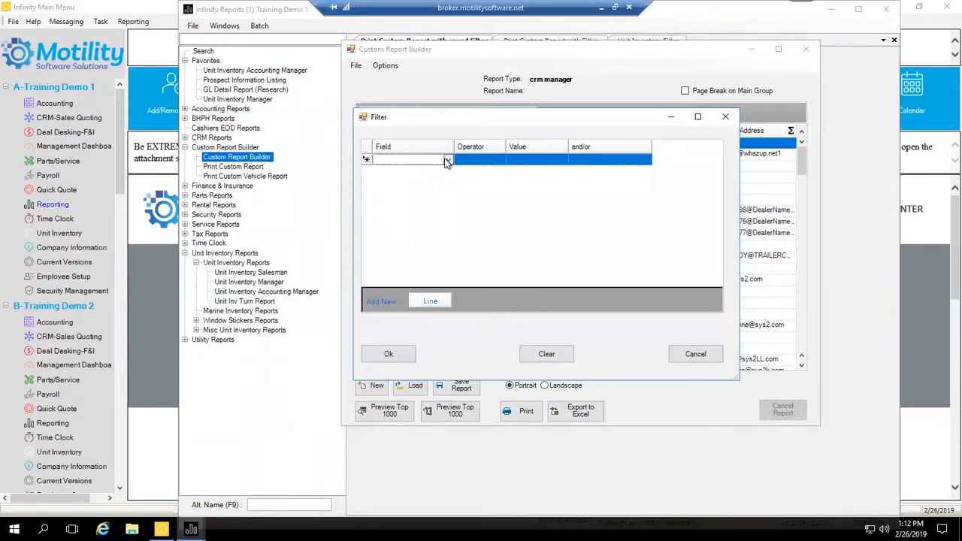
left_click(446, 162)
type("state")
left_click(357, 170)
left_click(448, 160)
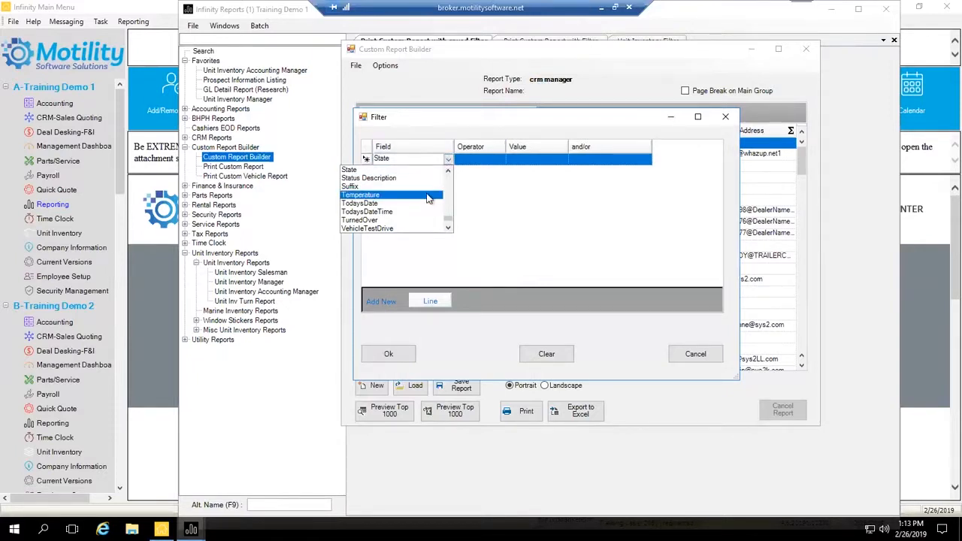
Set the operator of the State filter condition to =.
left_click(490, 161)
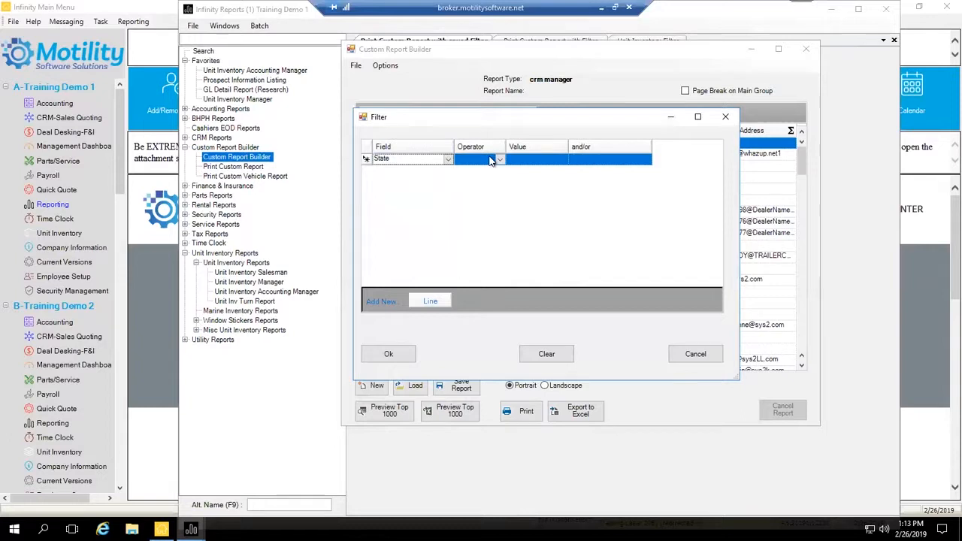
left_click(500, 161)
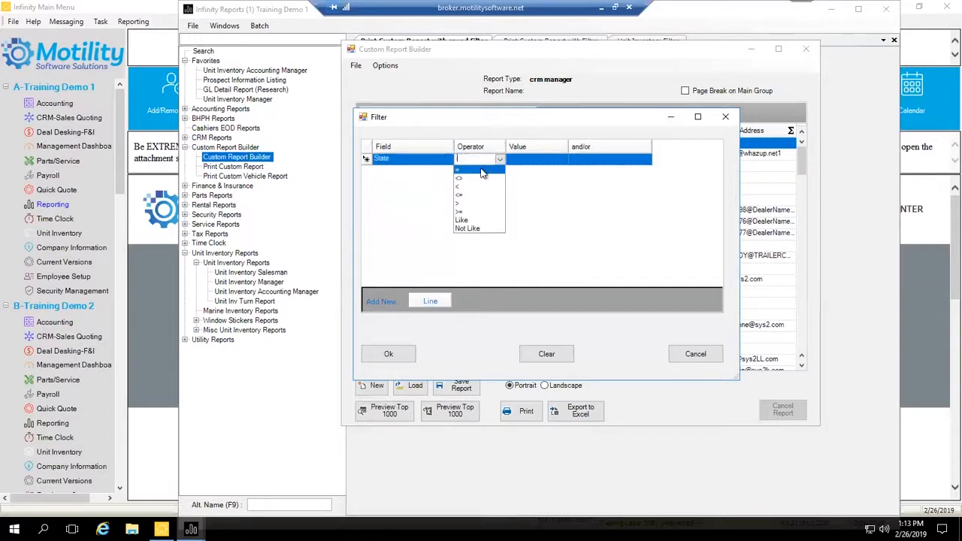
left_click(486, 171)
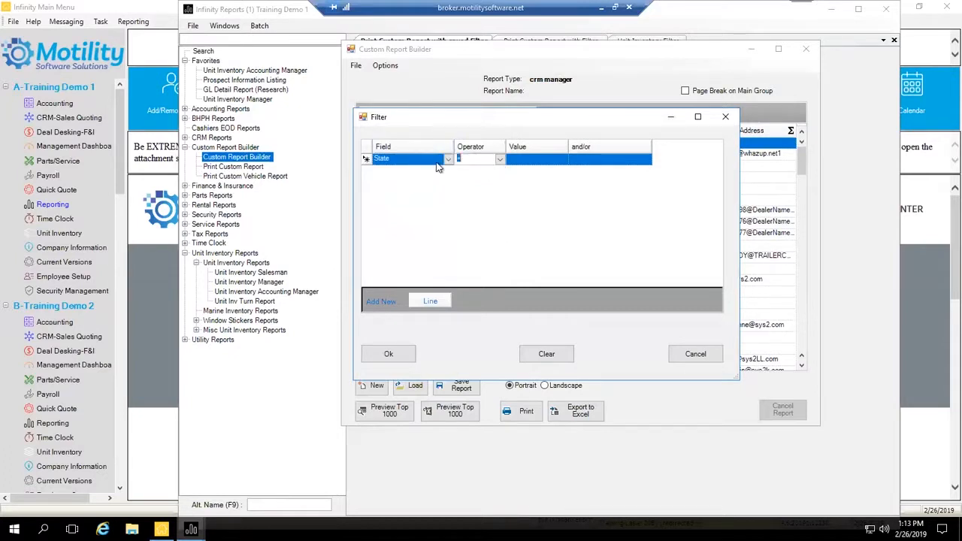
Browse the filter condition's available fields again and reselect State.
left_click(446, 160)
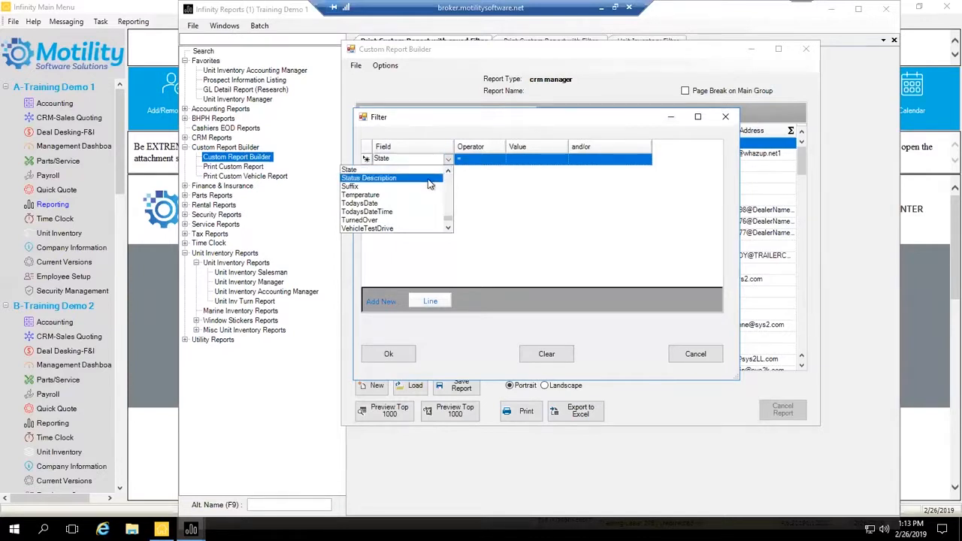
scroll(428, 184, "up", 2)
scroll(423, 197, "down", 1)
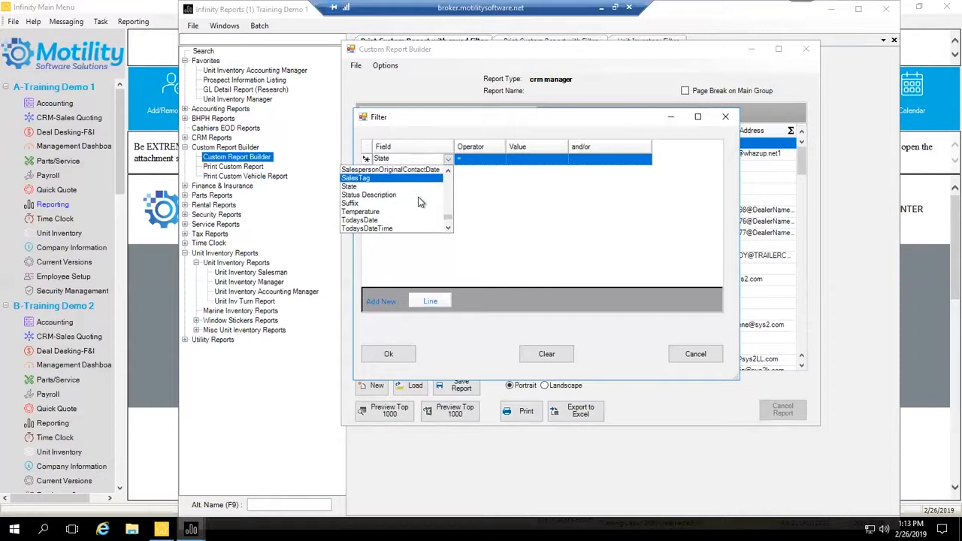
left_click(361, 187)
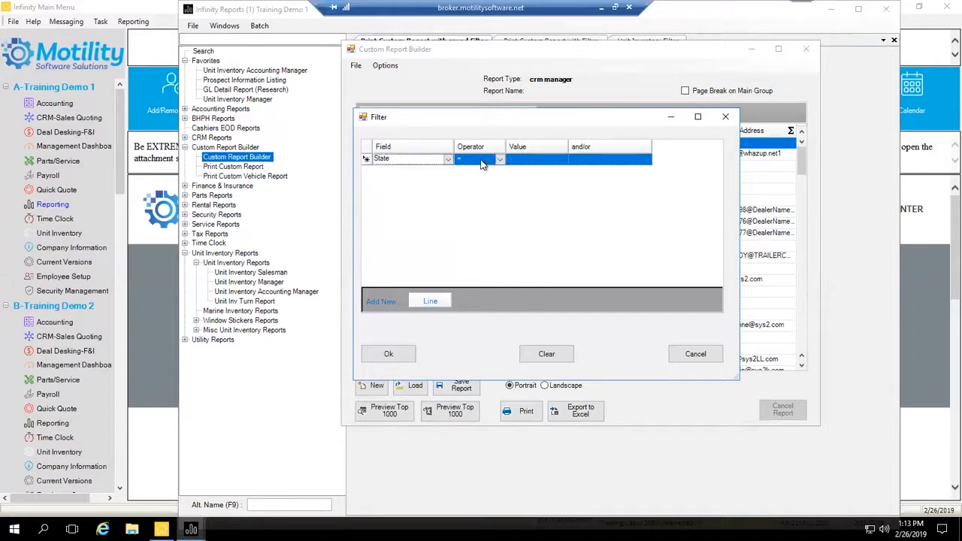
Enter FL as the State condition's value and apply the filter to the report.
left_click(528, 159)
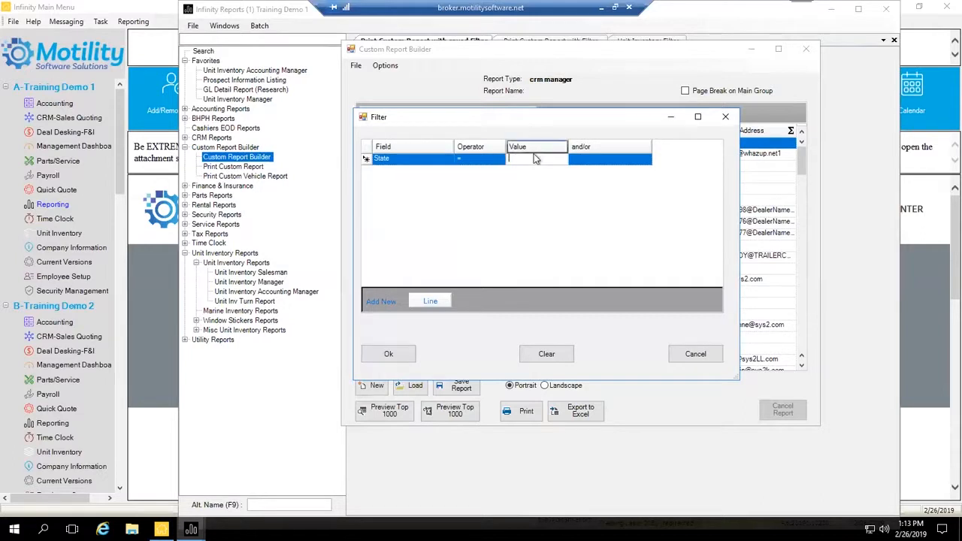
type("FL")
left_click(388, 352)
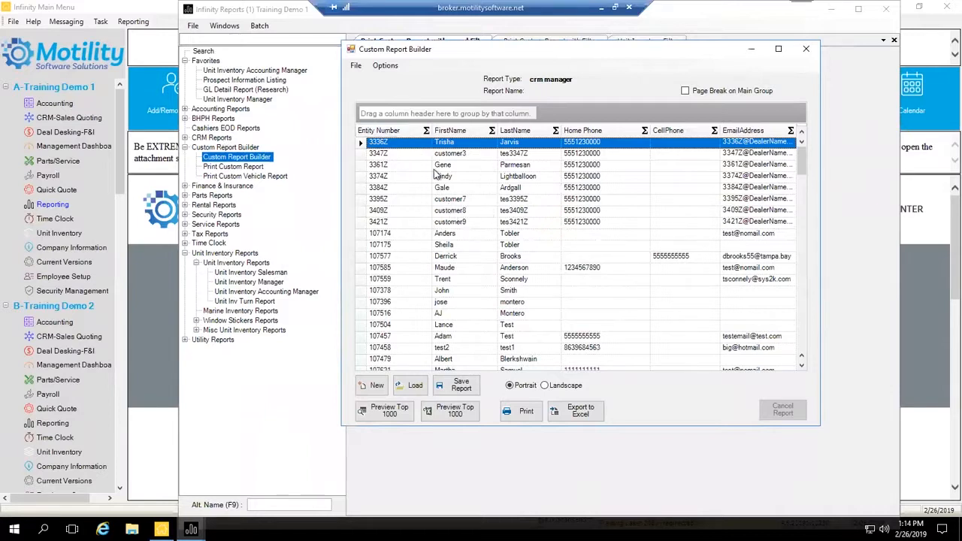
Save the report as "FL Customer Listing" with security level 1.
left_click(455, 384)
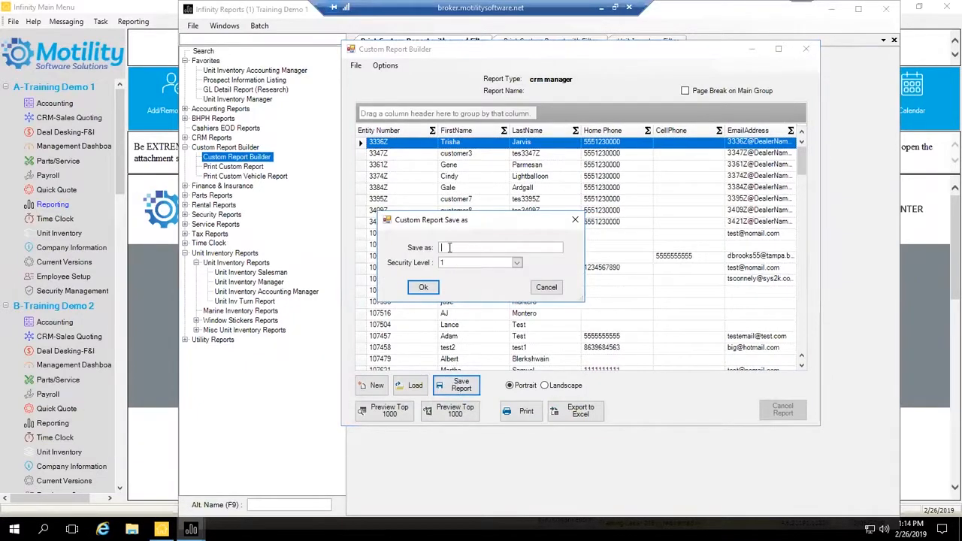
type("Customer")
key("BackSpace")
key("BackSpace")
key("BackSpace")
key("BackSpace")
key("BackSpace")
type("tom")
left_click(433, 290)
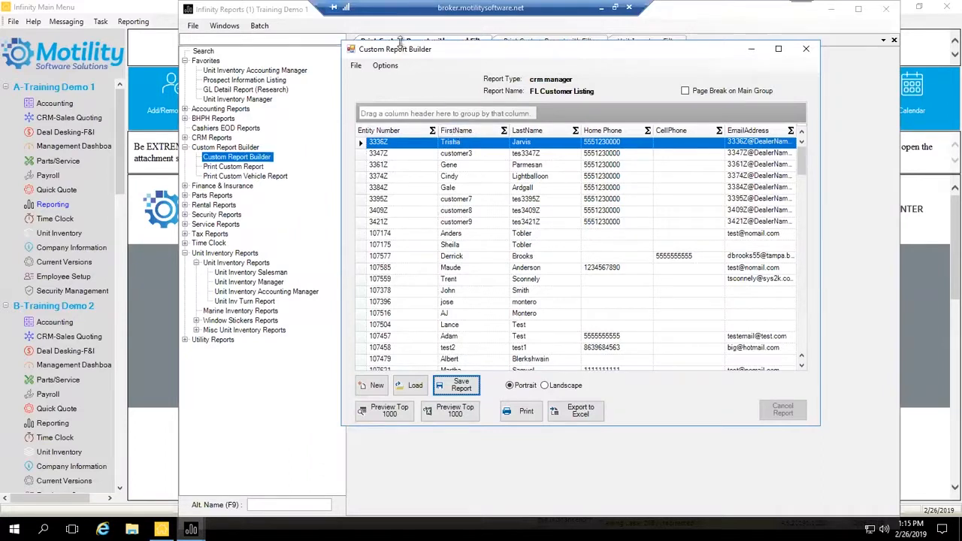
Add the State field to the FL Customer Listing report by searching the available fields for "stat", and close the Field Chooser.
left_click(385, 66)
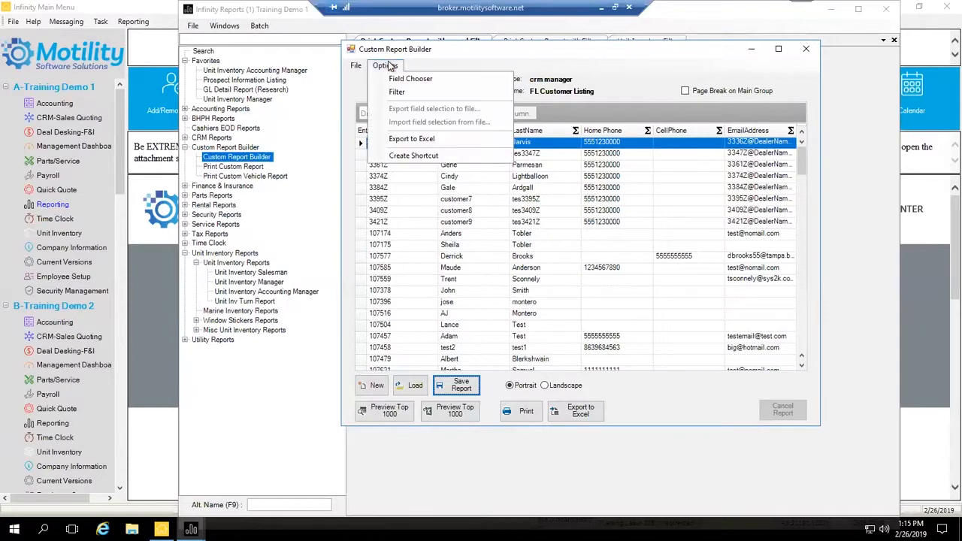
left_click(409, 80)
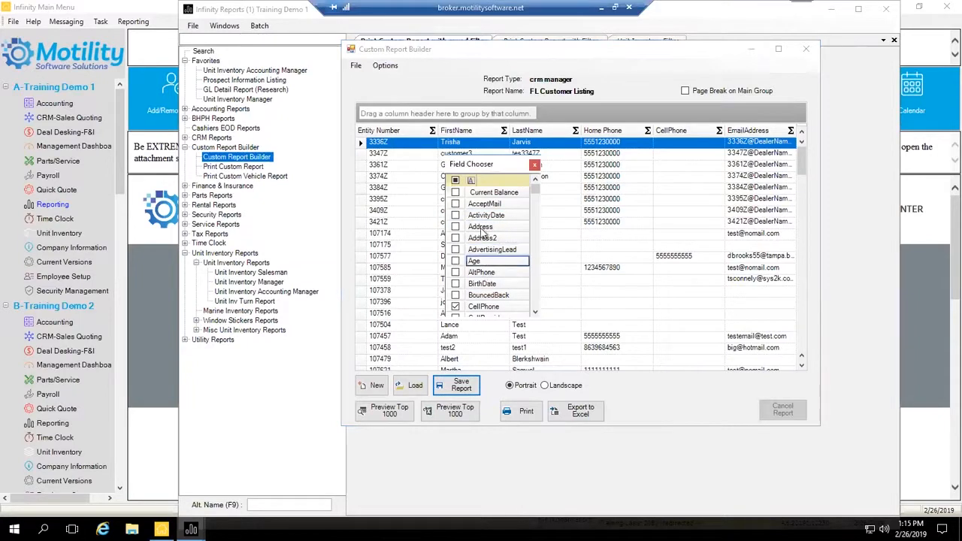
left_click(490, 180)
type("stat")
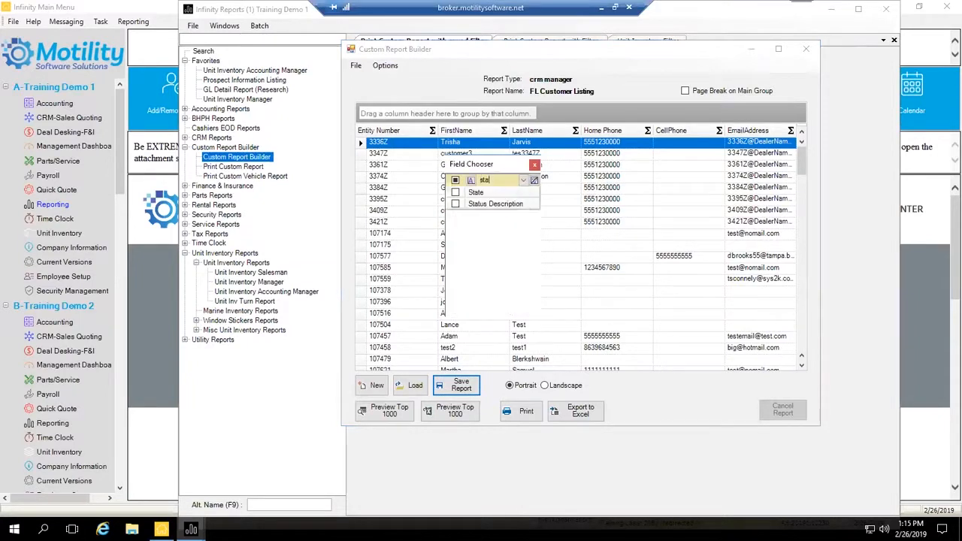
left_click(524, 195)
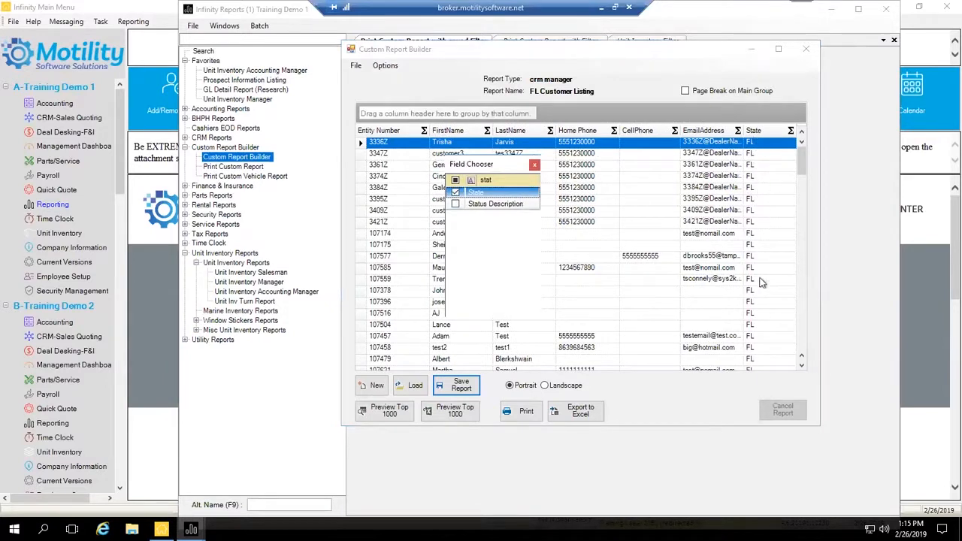
left_click(533, 165)
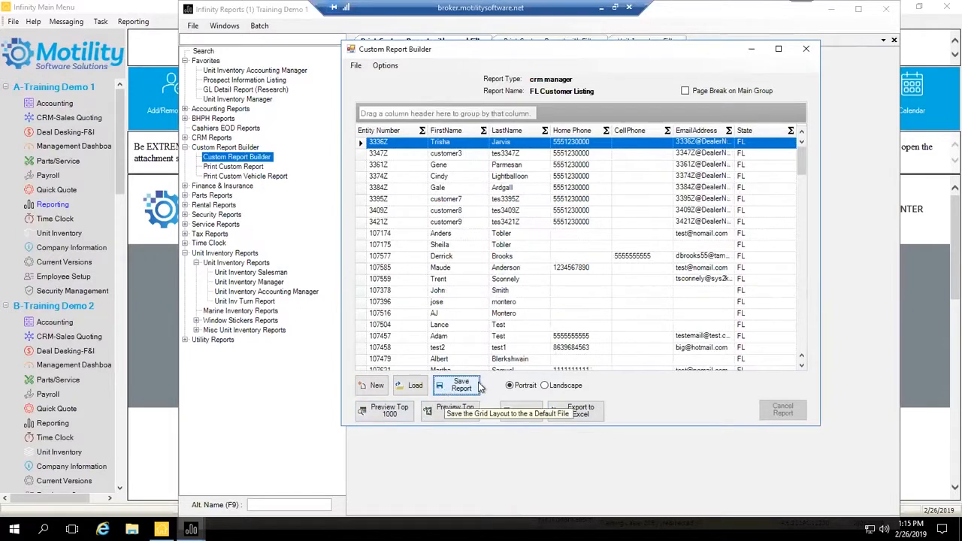
Preview the top 1000 records of the FL Customer Listing report and close the preview.
left_click(388, 416)
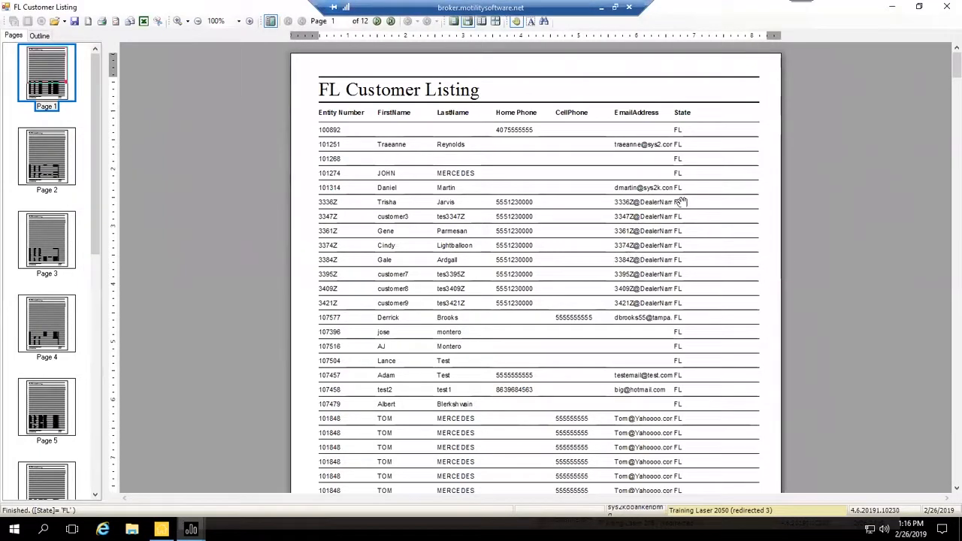
left_click(944, 7)
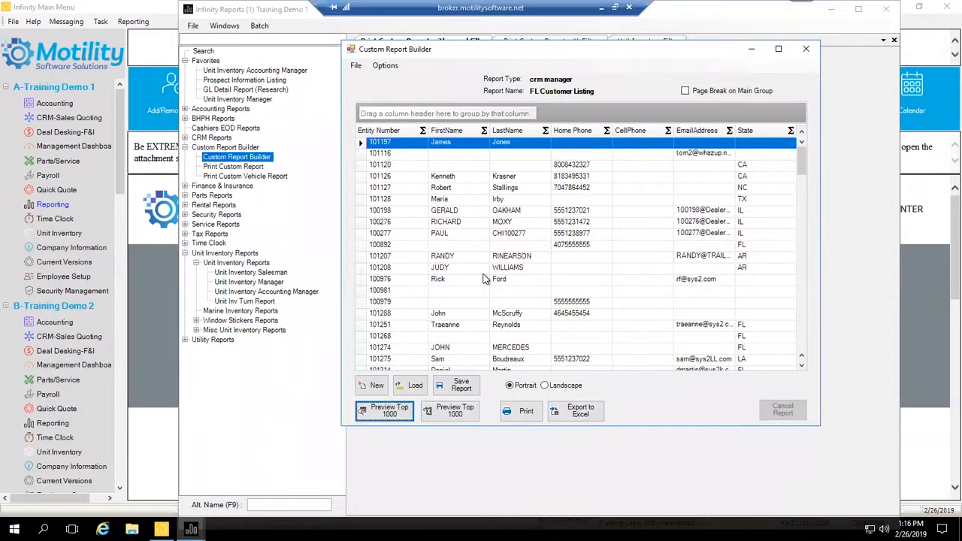
Switch the report to landscape orientation and narrow the CellPhone column.
left_click(543, 386)
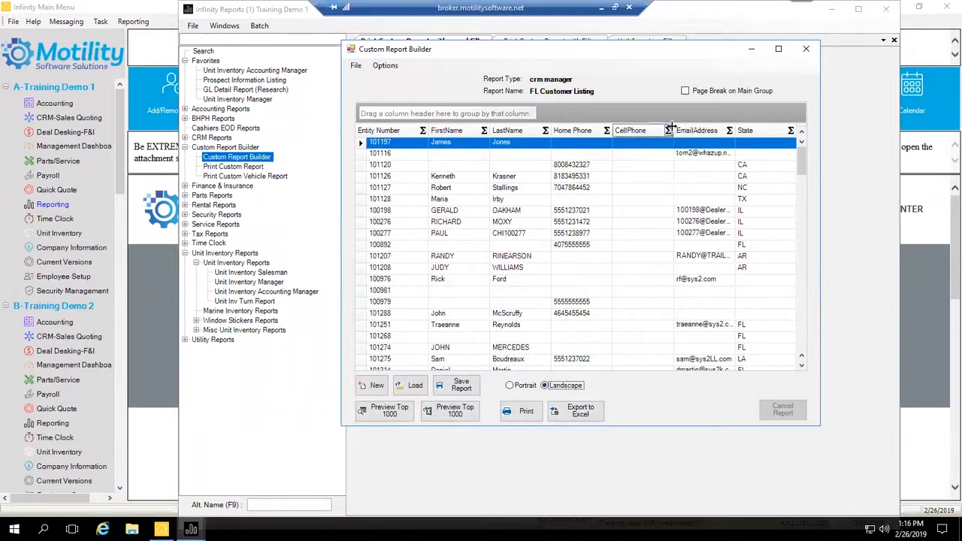
left_click_drag(674, 130, 657, 134)
Reapply the existing State = FL filter to the report and save it again.
left_click(386, 66)
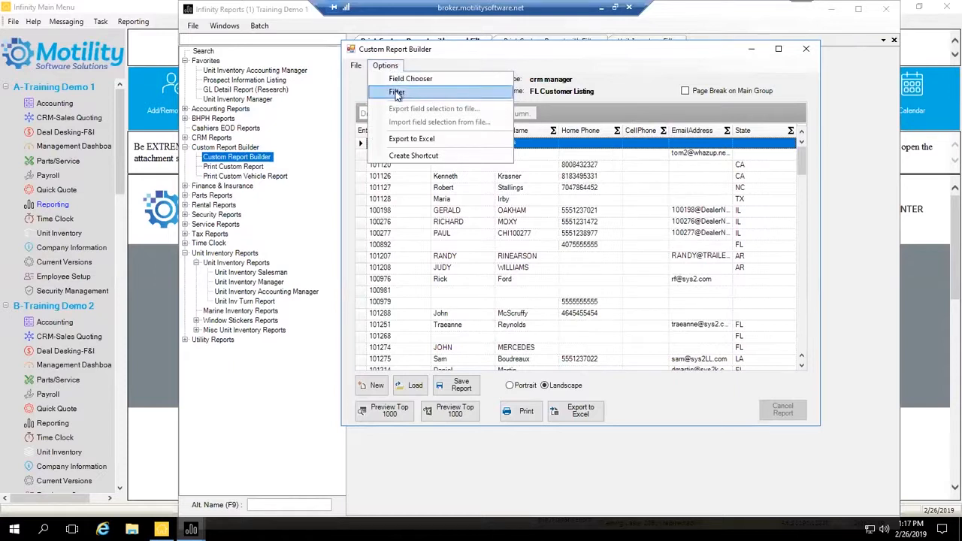
left_click(396, 92)
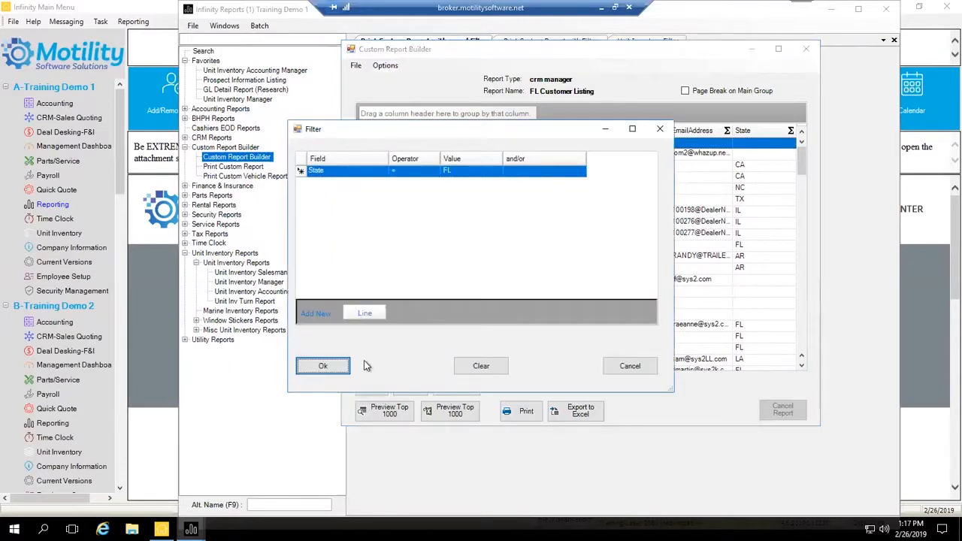
left_click(336, 364)
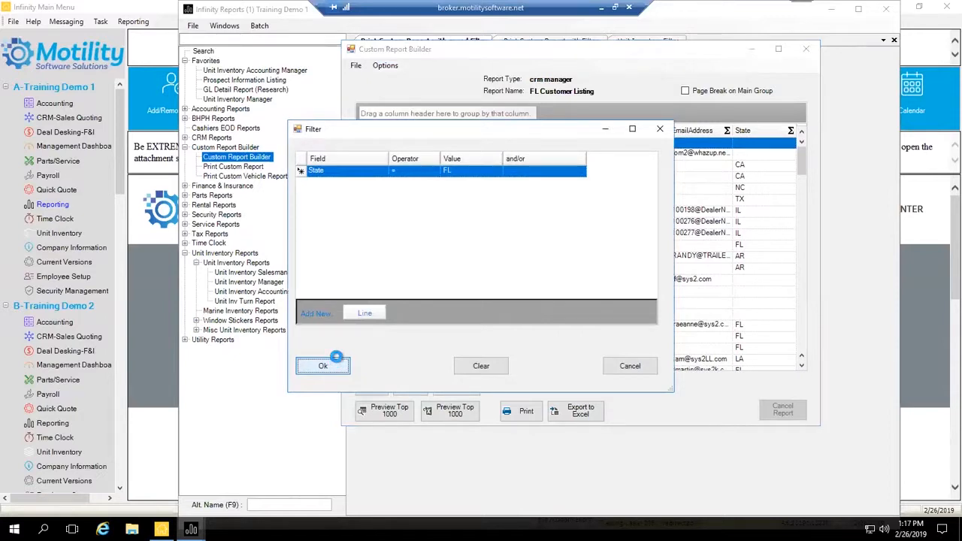
left_click(336, 361)
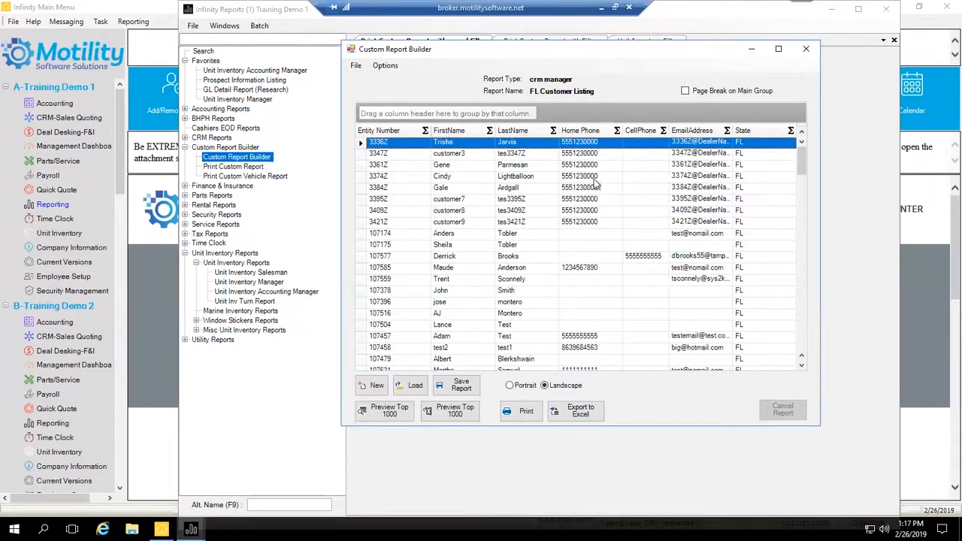
left_click(461, 388)
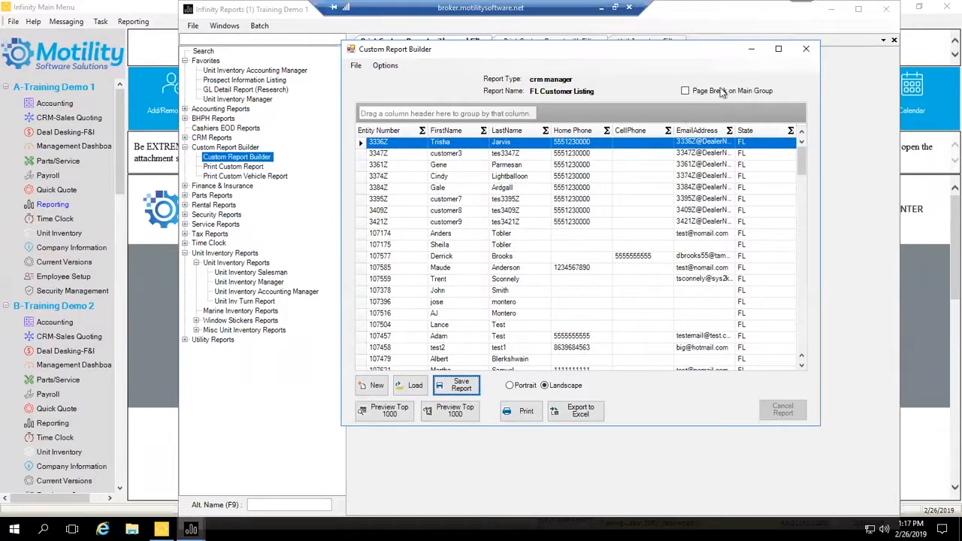
Close the report builder, search the printable custom reports by name for "Fl", and clear the search.
left_click(806, 49)
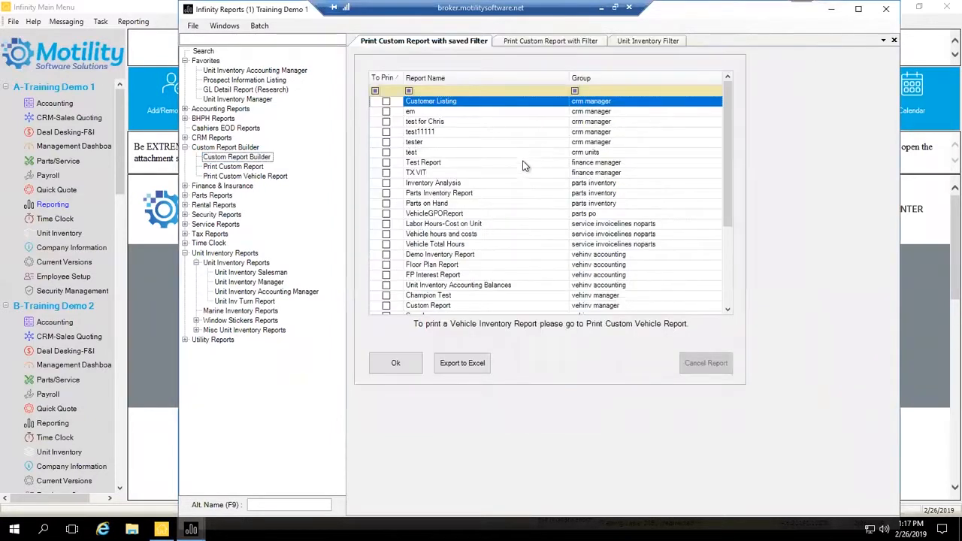
left_click(442, 90)
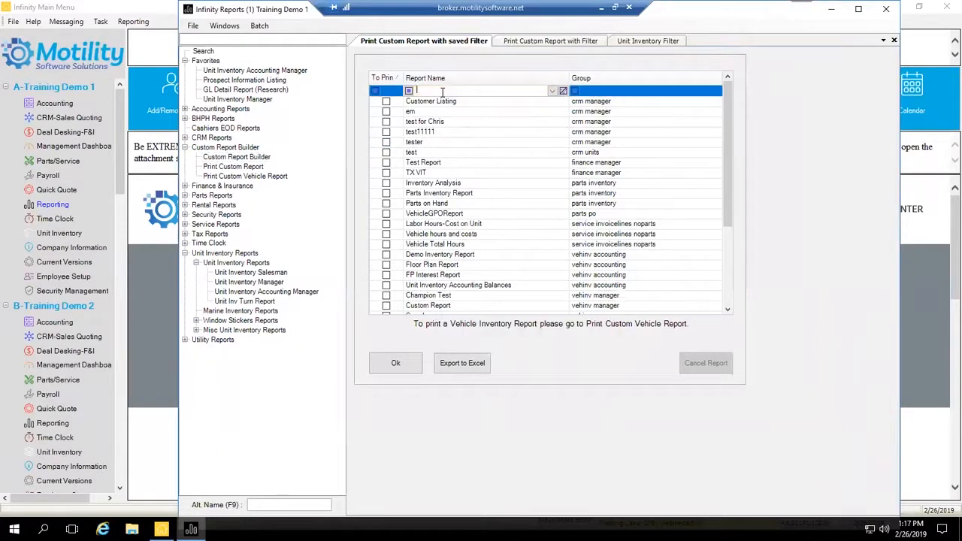
type("Fl")
key("BackSpace")
key("BackSpace")
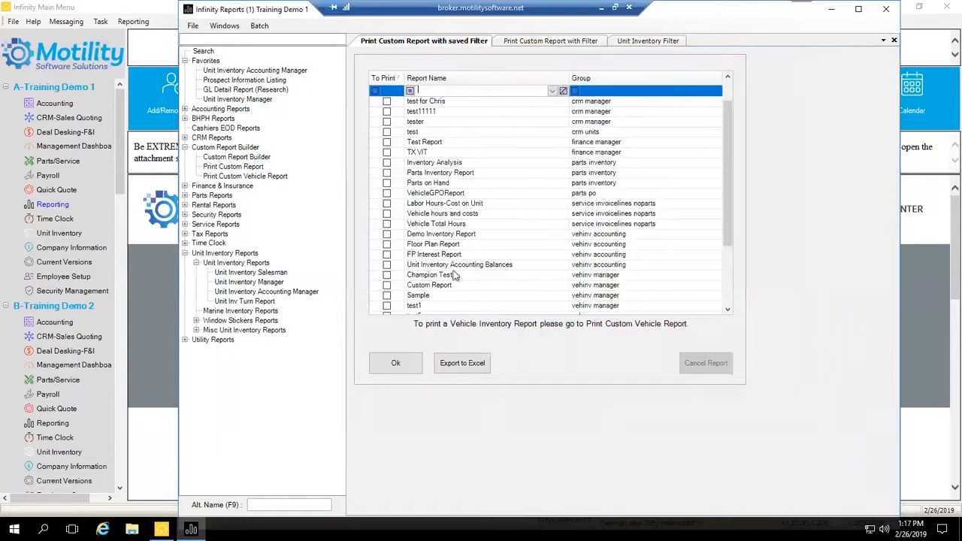
Close and reopen the Reports module for Training Demo 1, and launch the Custom Report Builder.
left_click(893, 15)
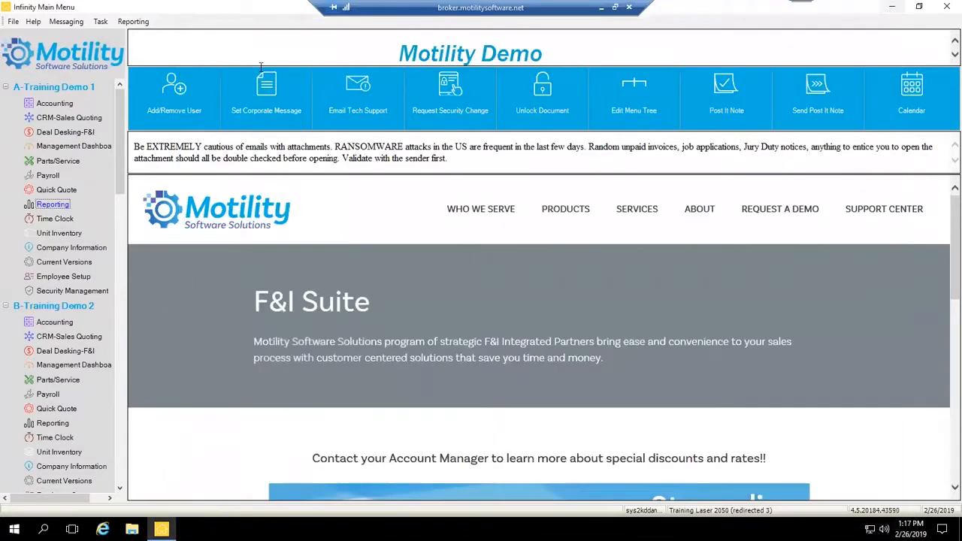
left_click(51, 204)
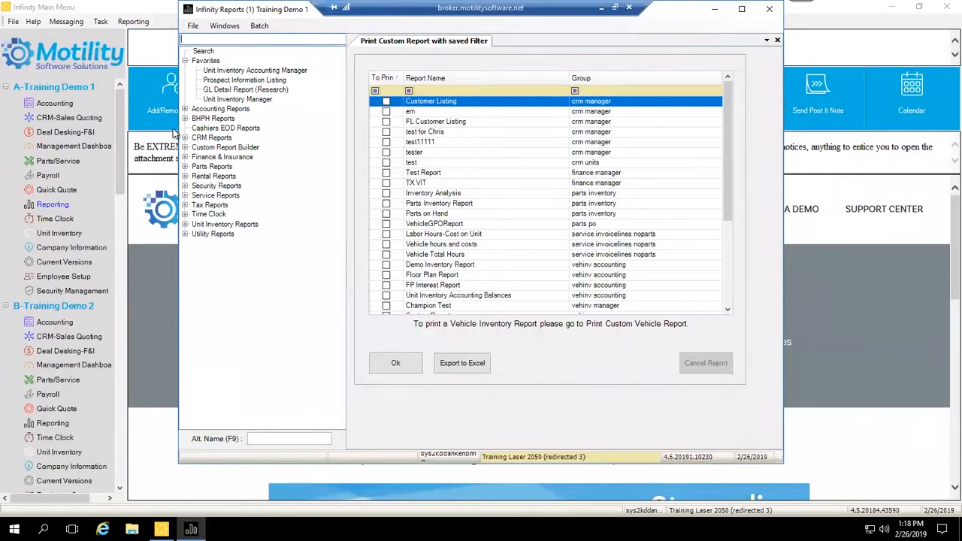
left_click(187, 149)
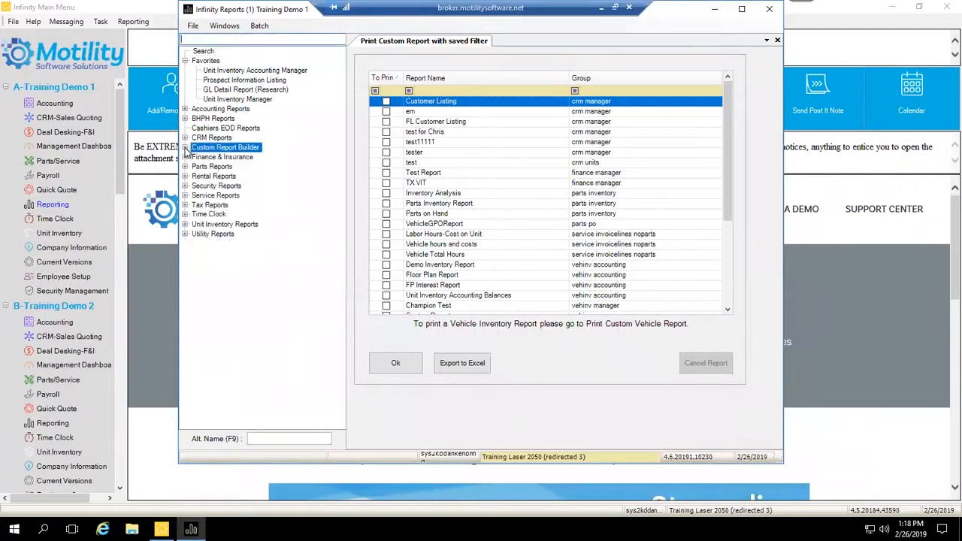
left_click(186, 149)
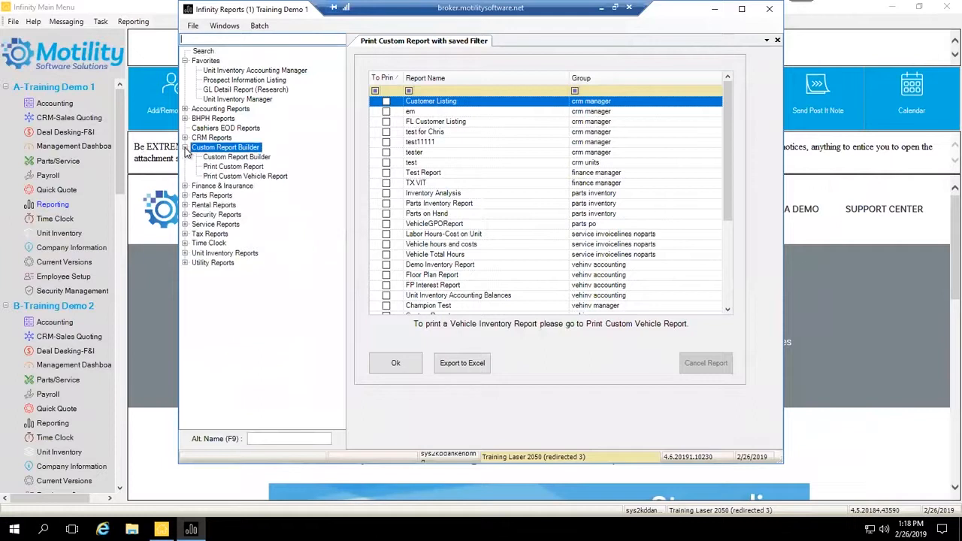
double_click(232, 158)
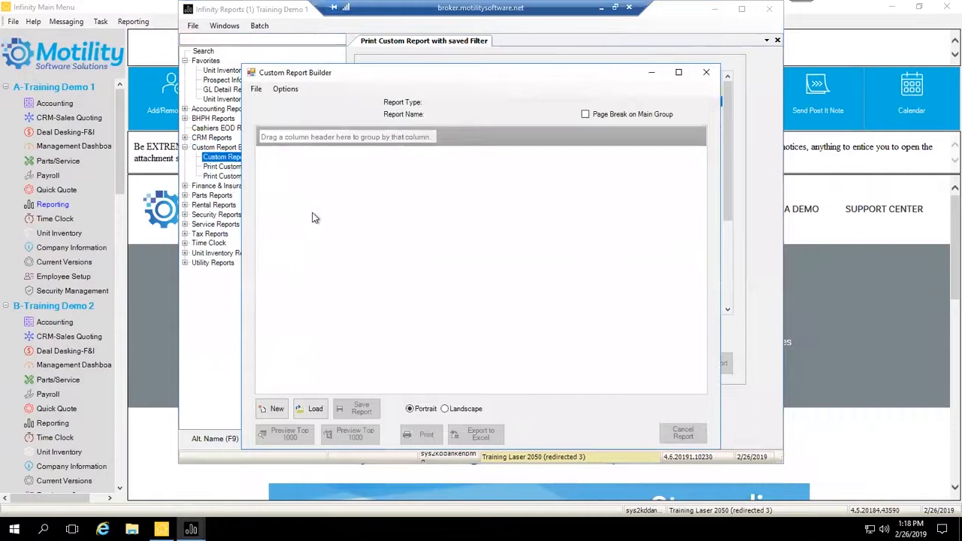
Create a new custom report based on the "vehinv manager w" report type.
left_click(271, 409)
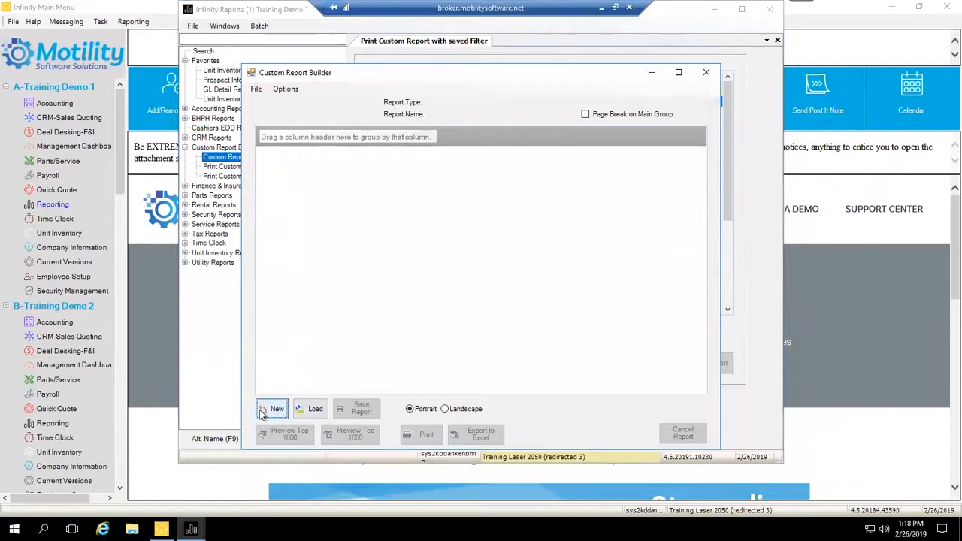
left_click(263, 411)
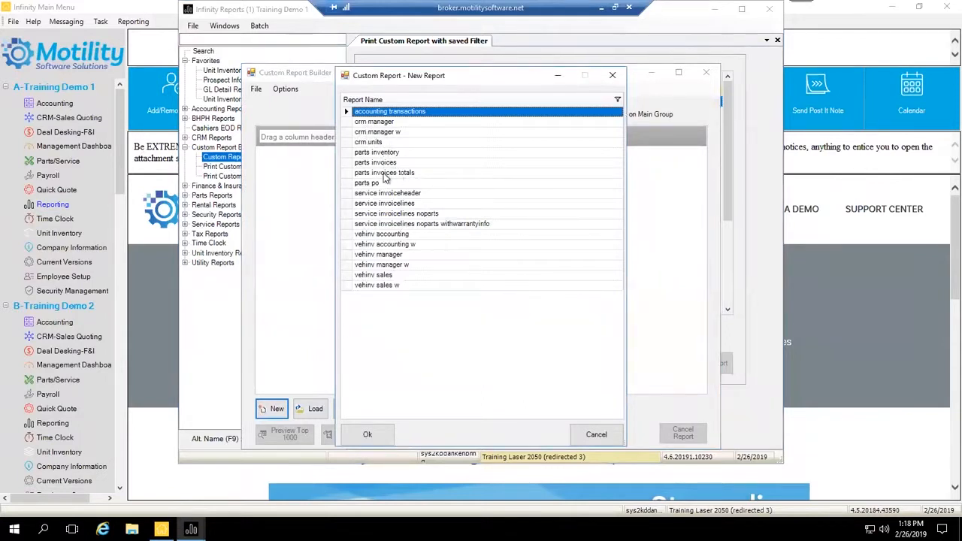
left_click(385, 255)
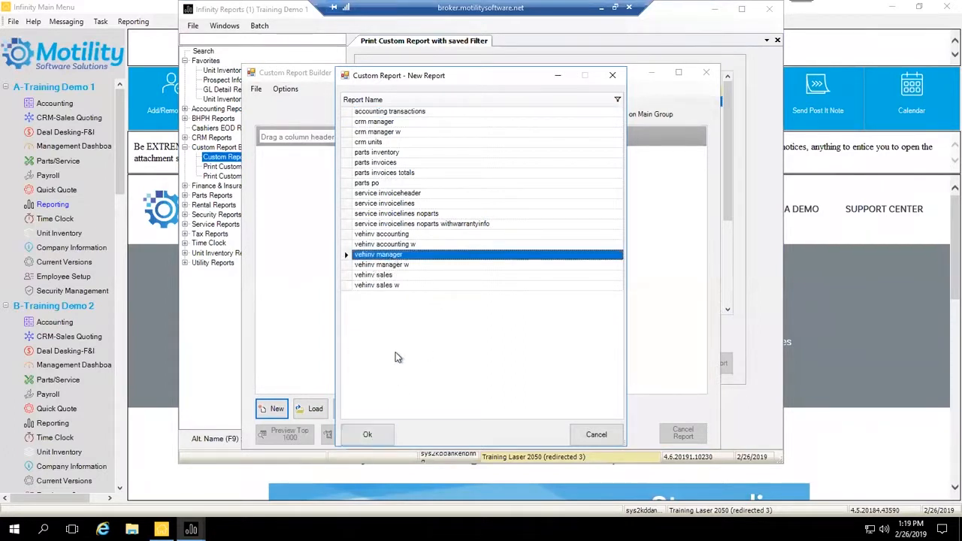
left_click(395, 266)
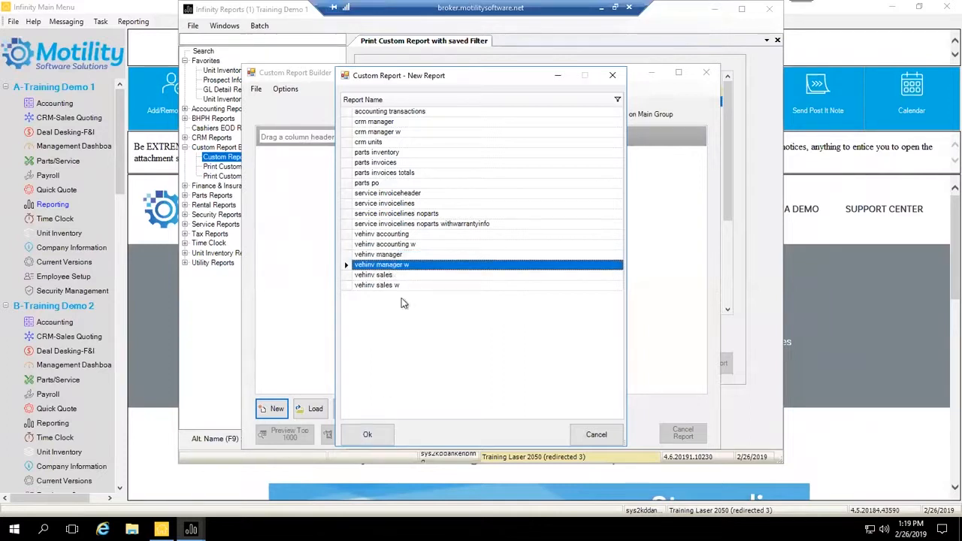
left_click(368, 435)
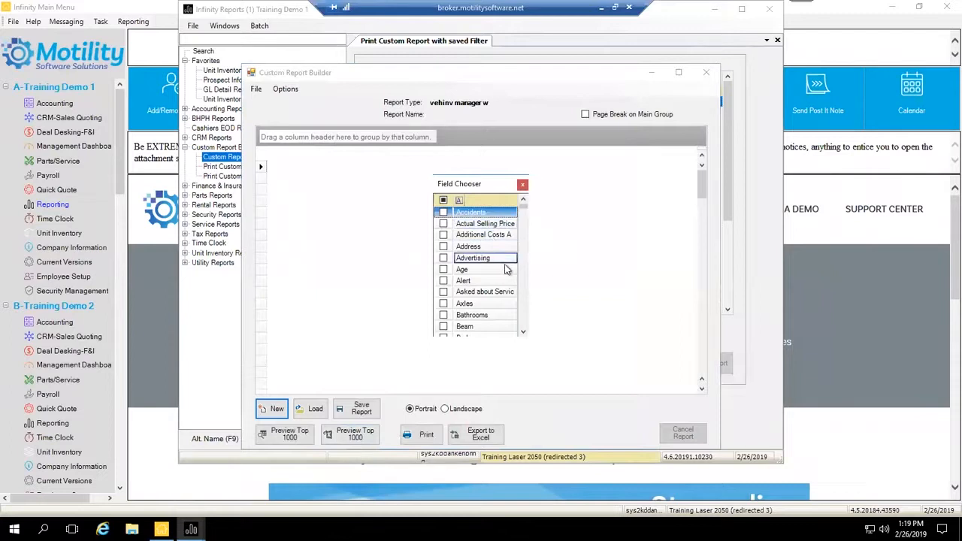
Enlarge the Field Chooser and add the Stock# and Yr fields to the vehicle inventory report.
left_click_drag(438, 183, 402, 161)
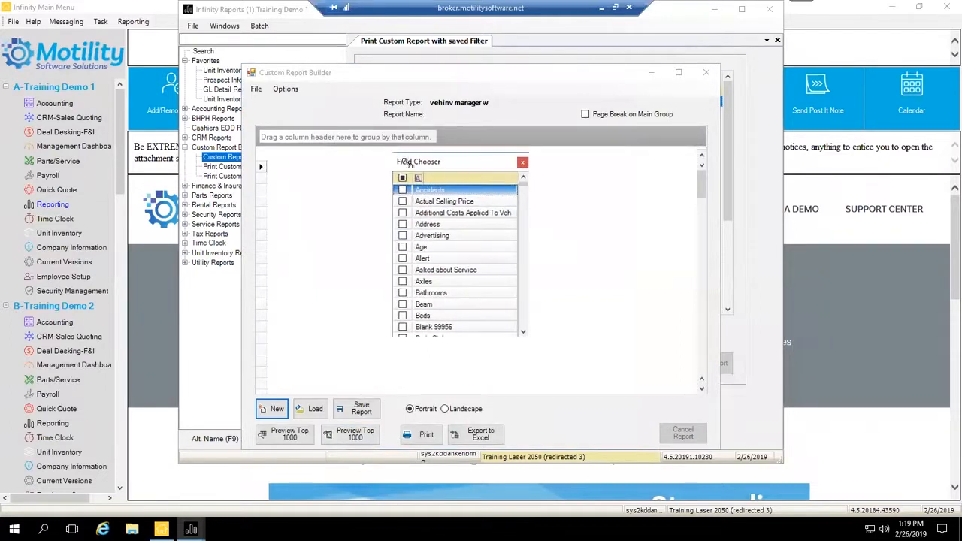
left_click(436, 178)
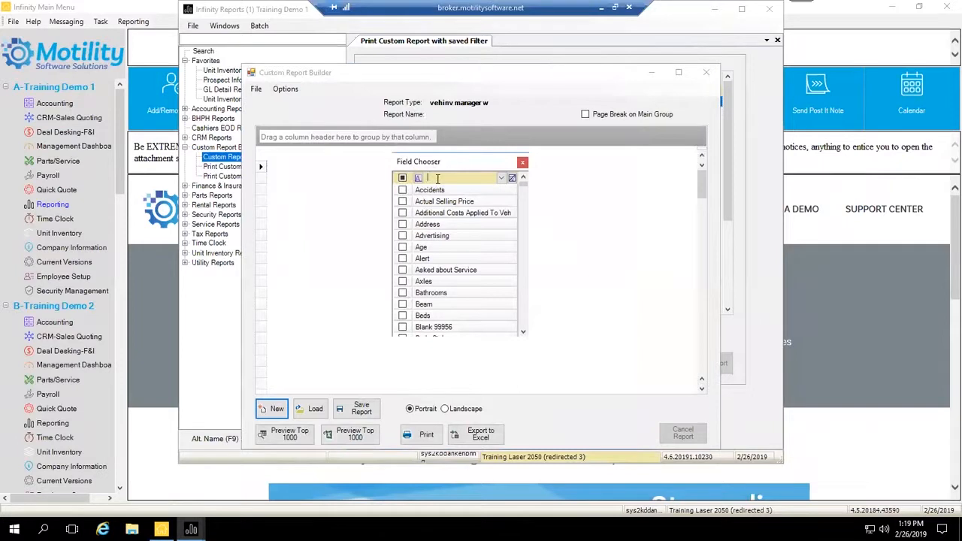
type("sto")
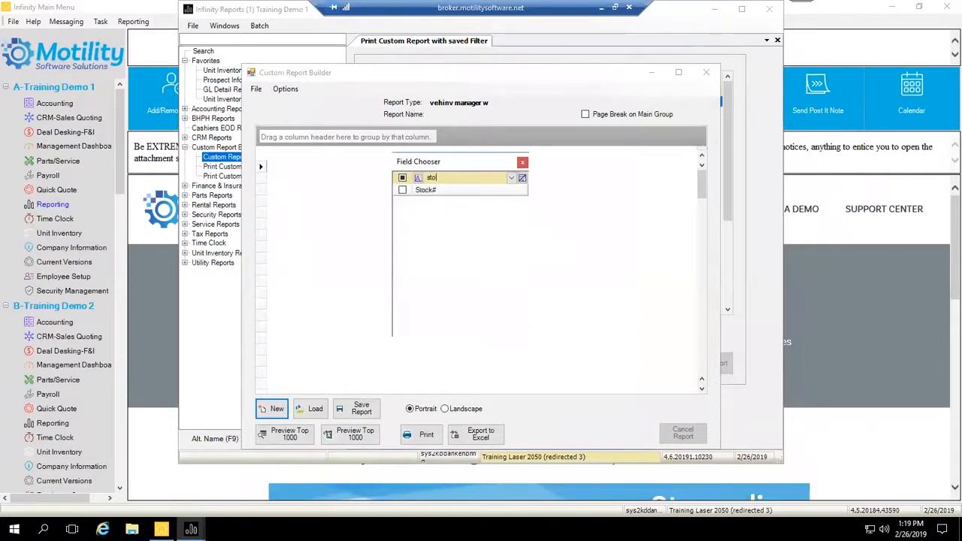
left_click(402, 189)
left_click(441, 178)
type("yr")
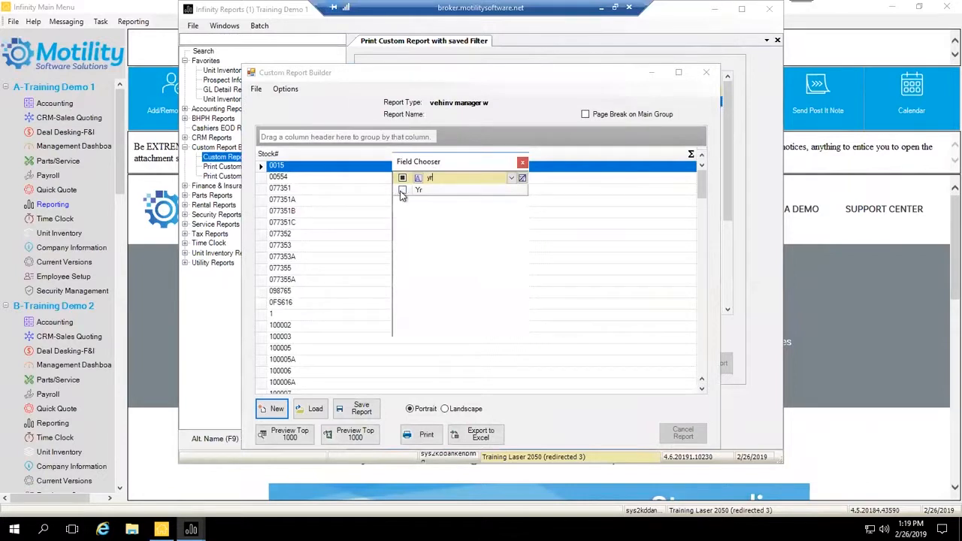
left_click(402, 191)
Search the available fields for "make" and add the Make field to the report.
left_click(448, 178)
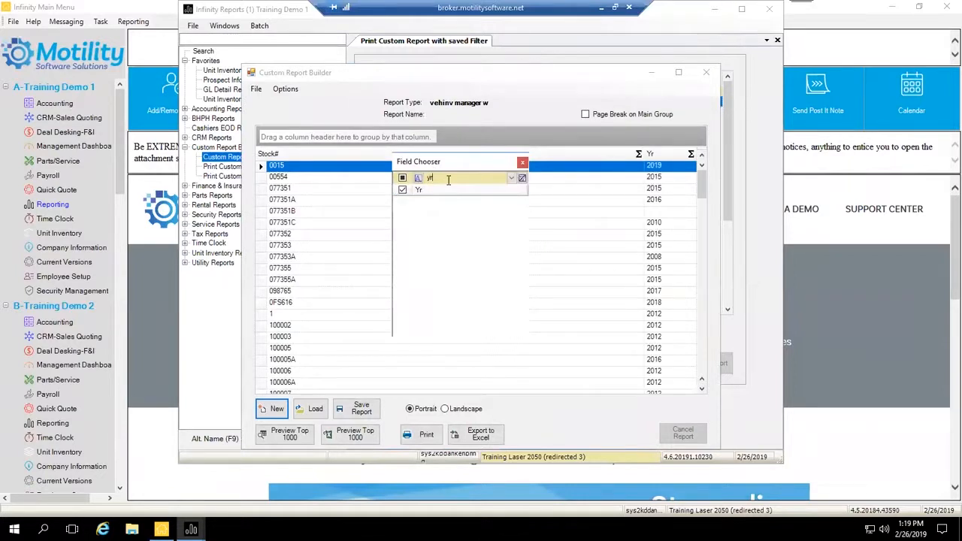
key("BackSpace")
key("BackSpace")
type("make")
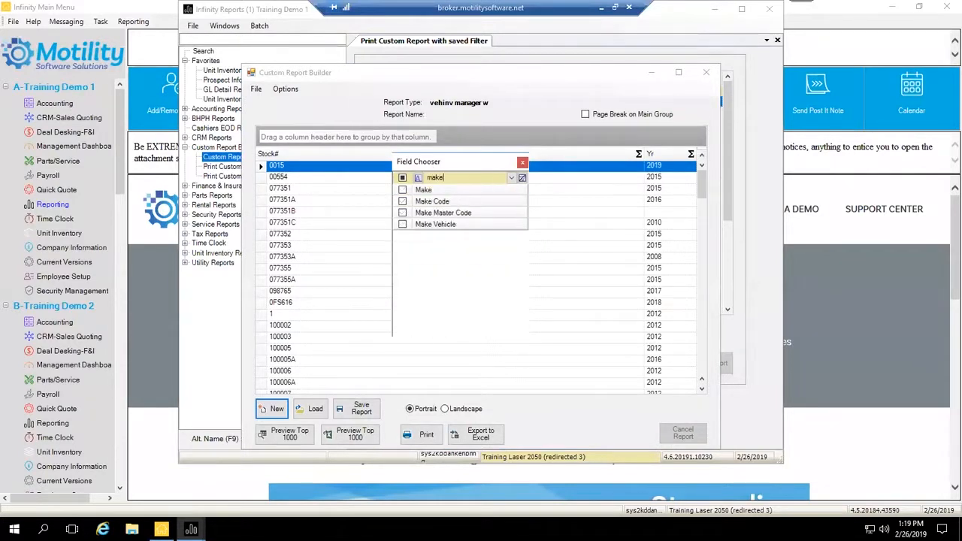
left_click(403, 190)
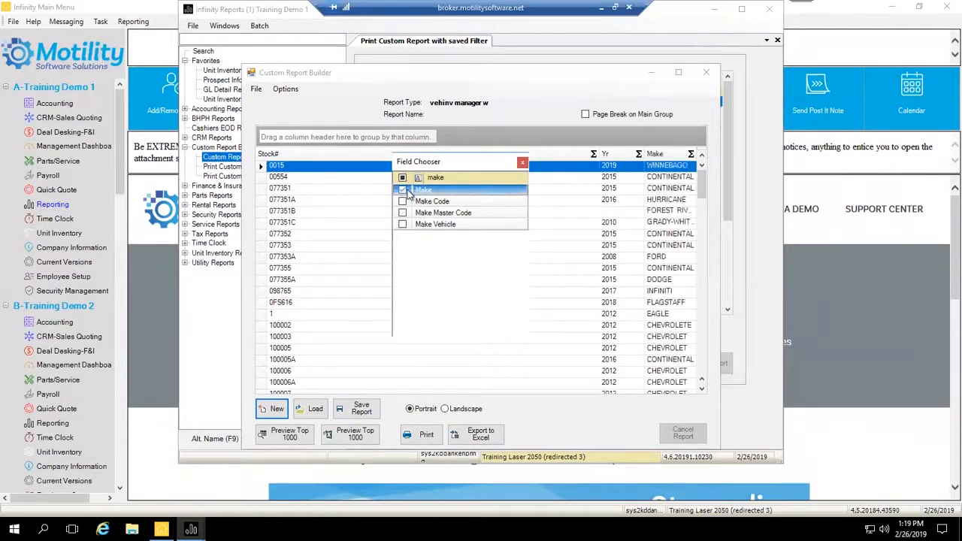
Search the available fields for "model" and add the Model field to the vehicle inventory report.
double_click(450, 178)
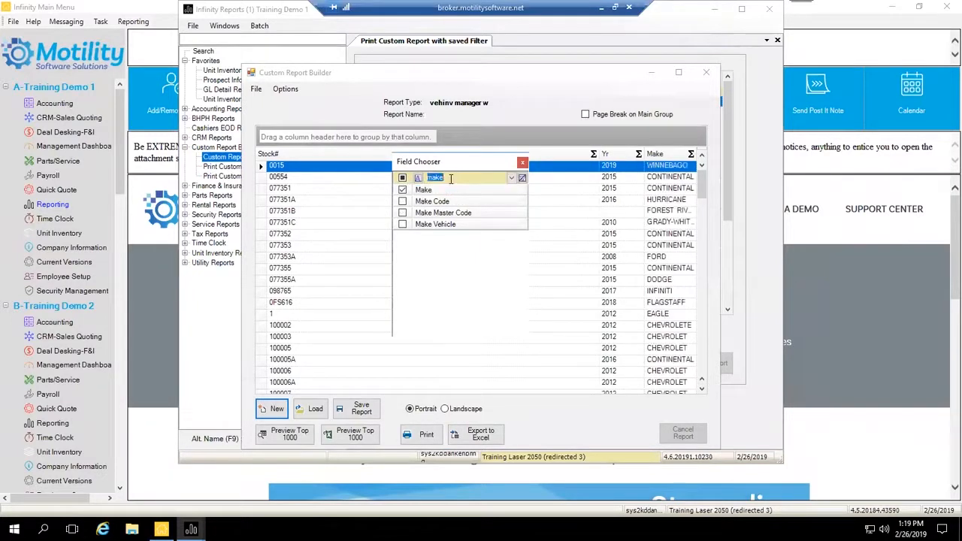
type("model")
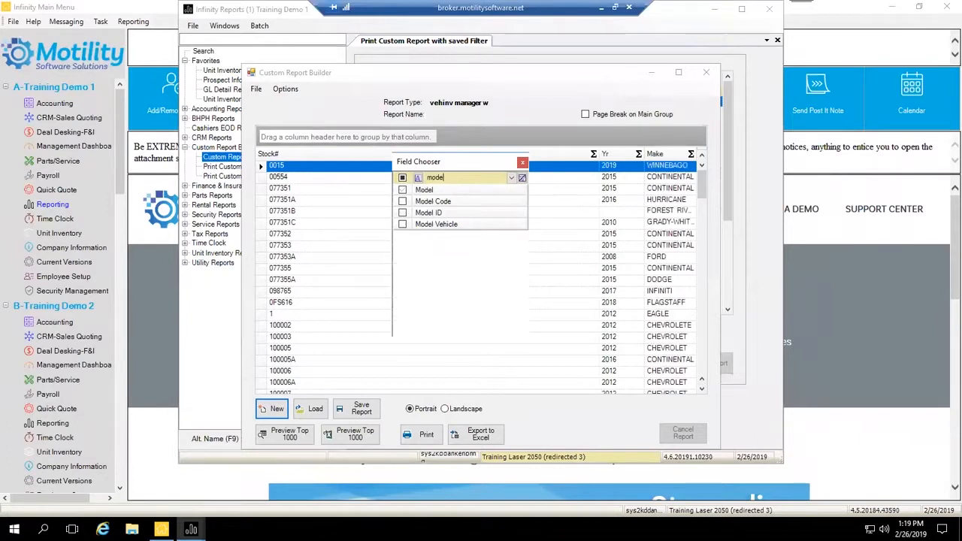
left_click(403, 190)
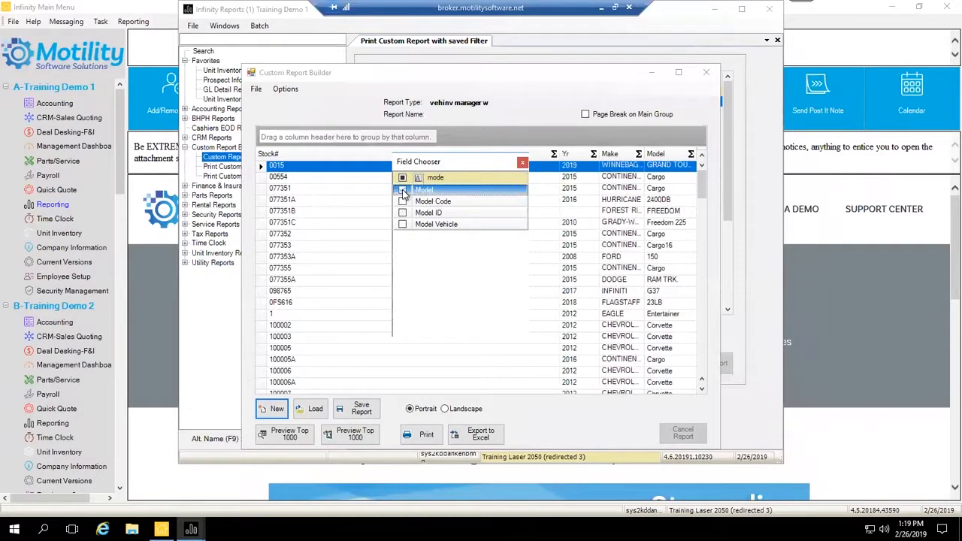
Search the available fields for "n", add the NUD field to the report, and close the Field Chooser.
left_click(494, 180)
type("l")
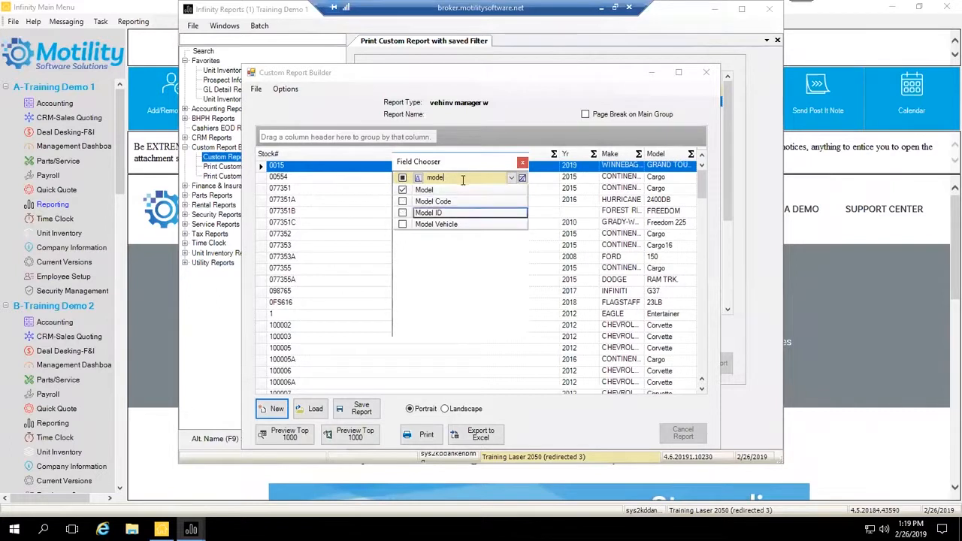
left_click_drag(461, 179, 417, 178)
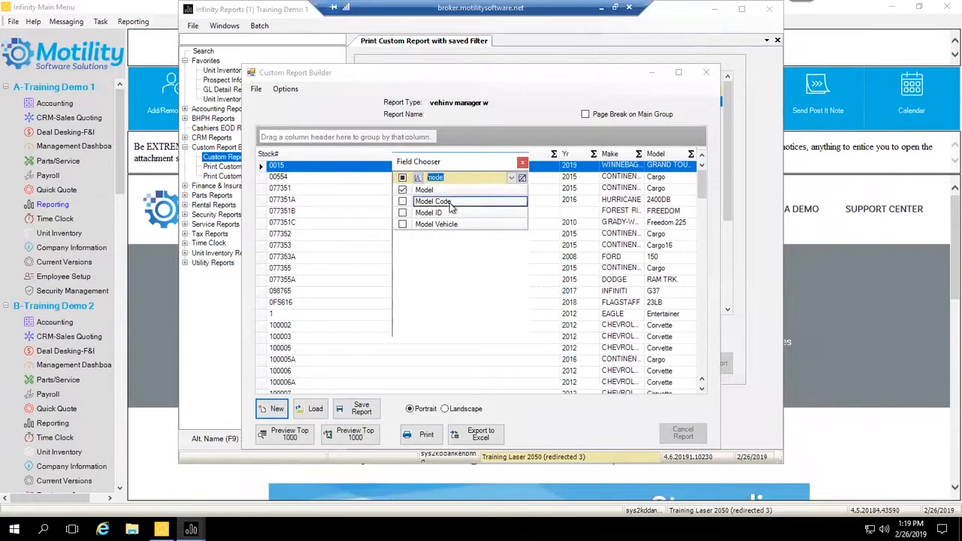
type("n")
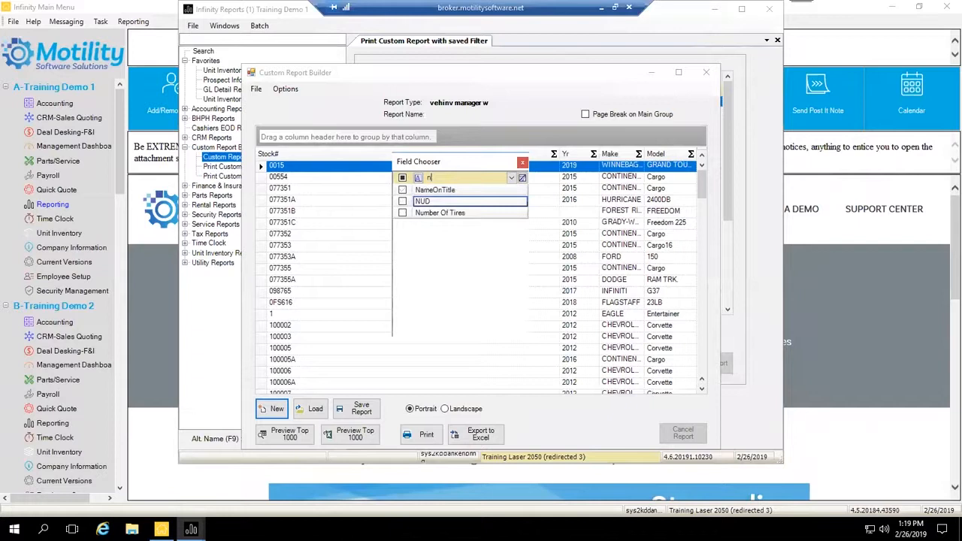
left_click(403, 204)
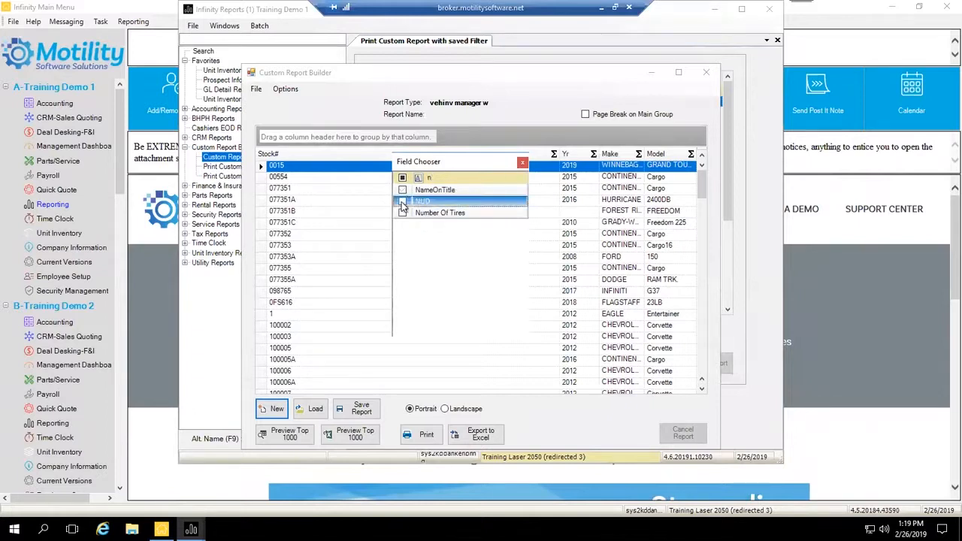
left_click(403, 203)
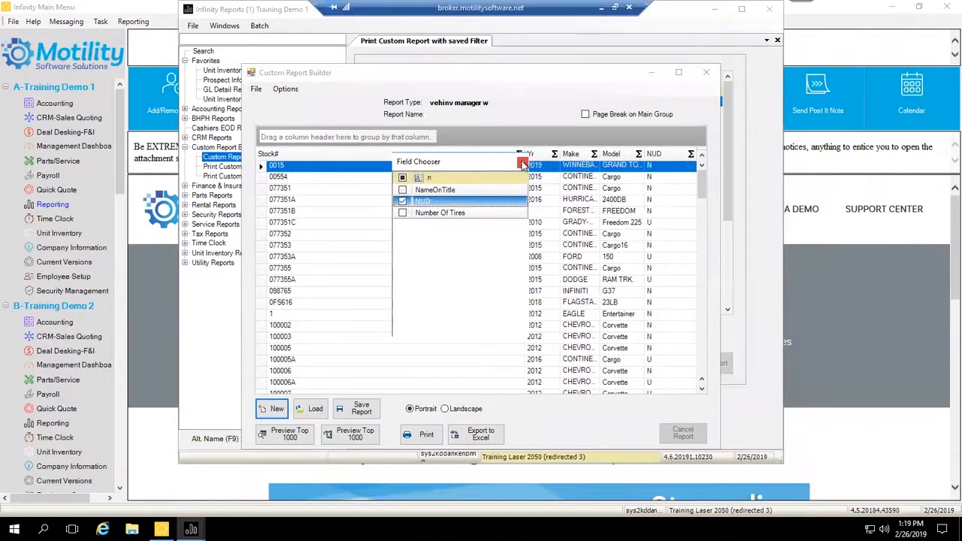
left_click(522, 163)
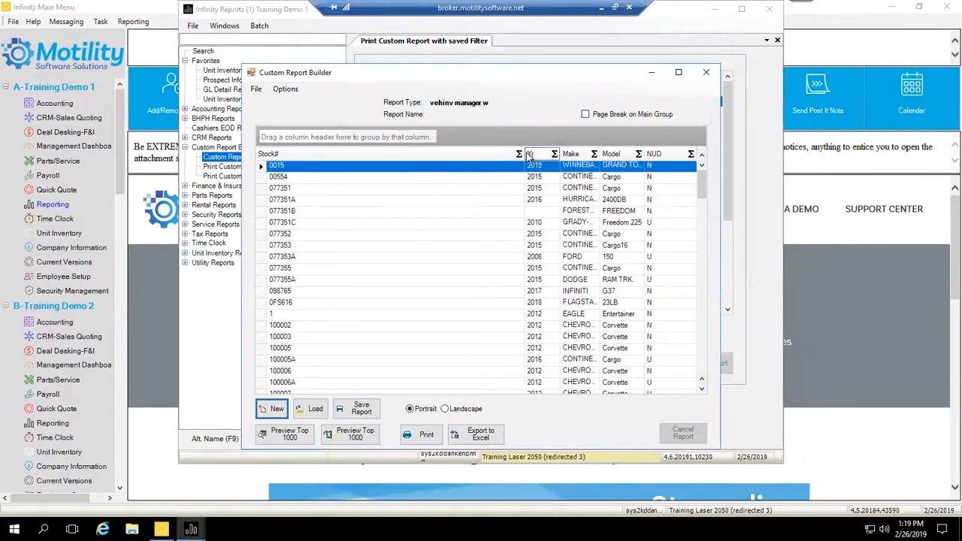
Place the NUD column between Stock# and Yr, and adjust the widths of the report columns.
left_click_drag(525, 155, 314, 166)
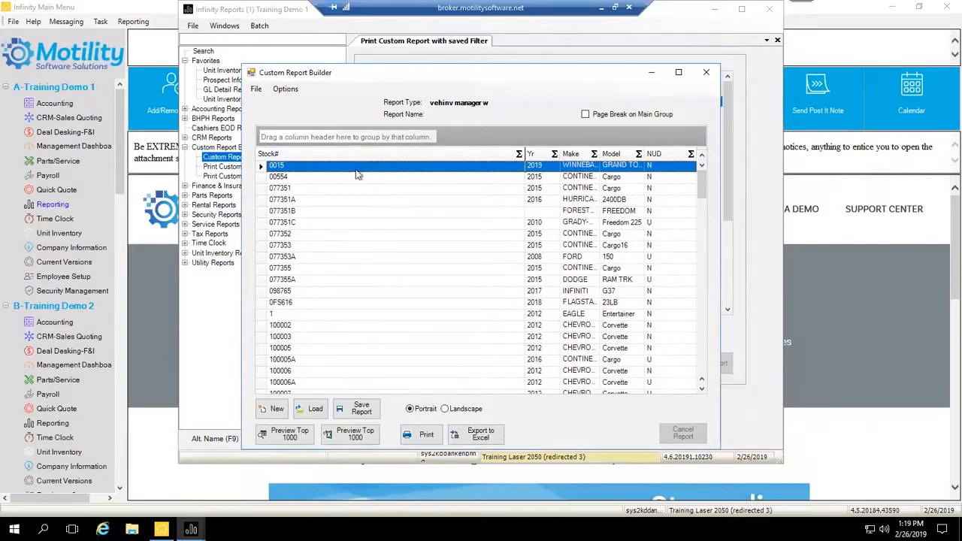
left_click_drag(496, 178, 319, 164)
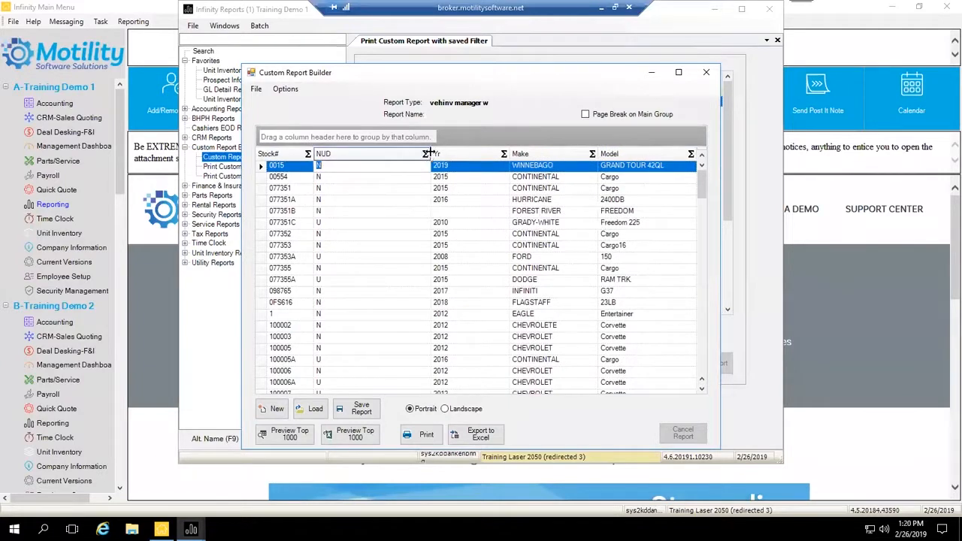
left_click_drag(427, 153, 358, 155)
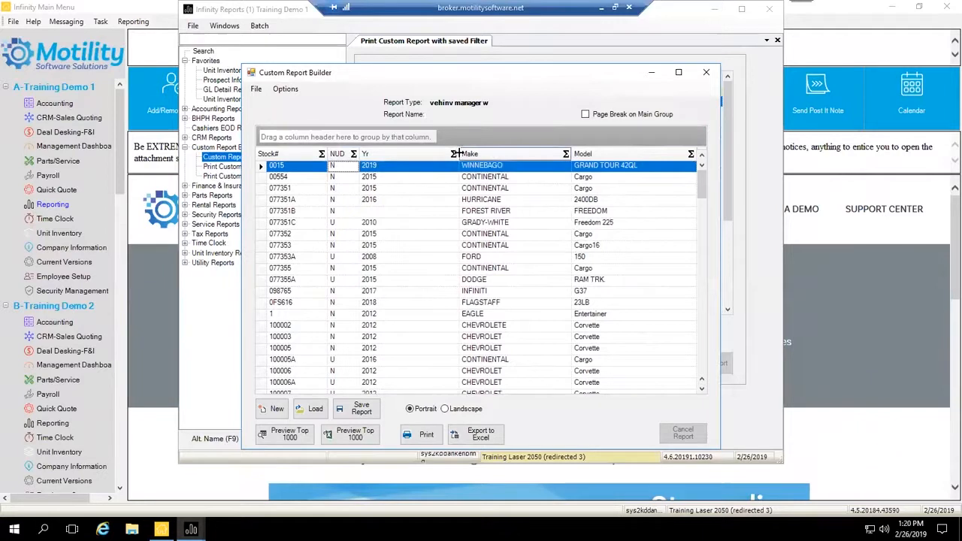
left_click_drag(453, 154, 416, 152)
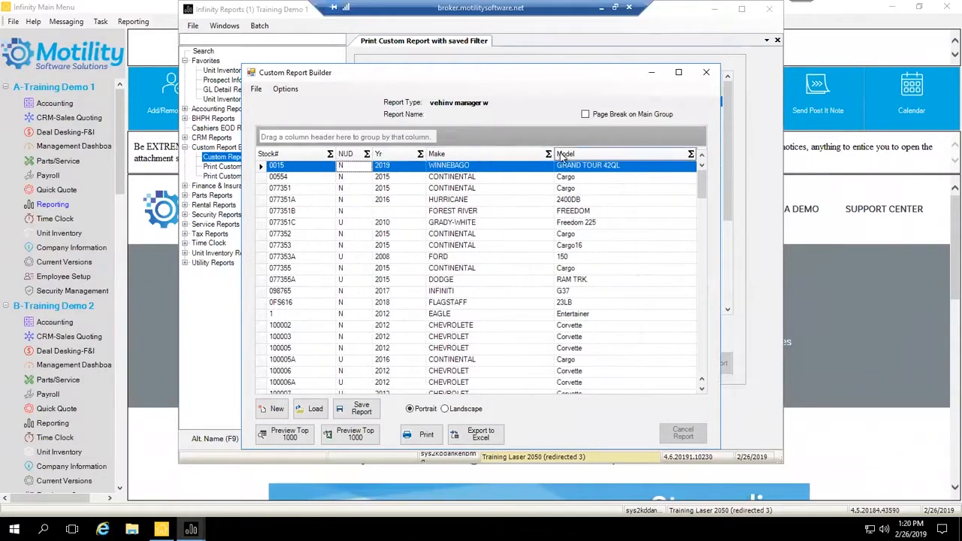
left_click_drag(553, 154, 538, 156)
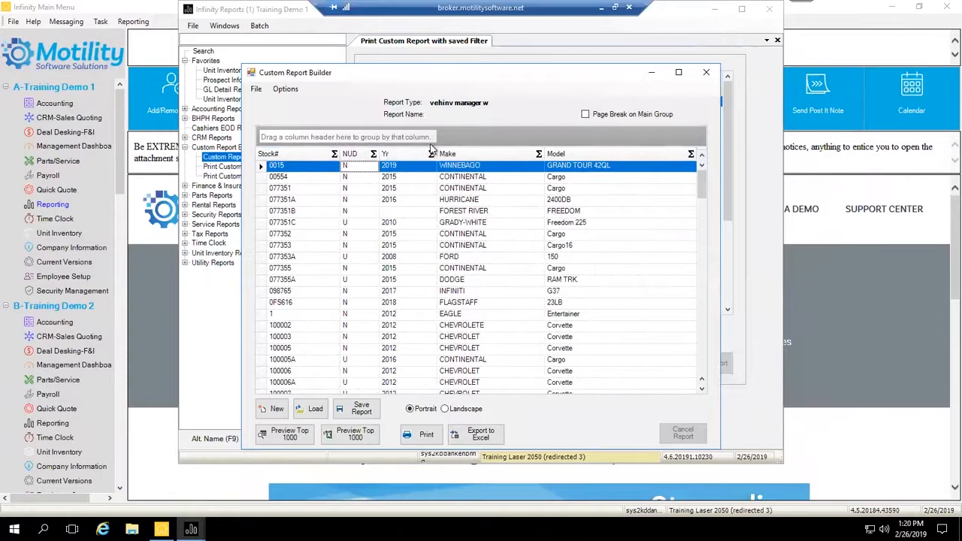
Save the report as "New Units Custom" and close the Custom Report Builder.
left_click(368, 416)
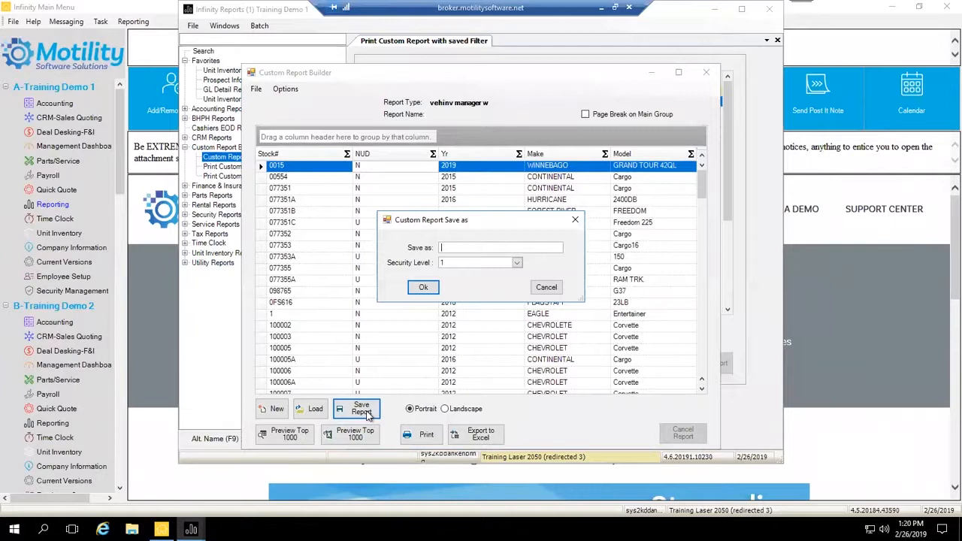
type("New Units Custom")
left_click(421, 291)
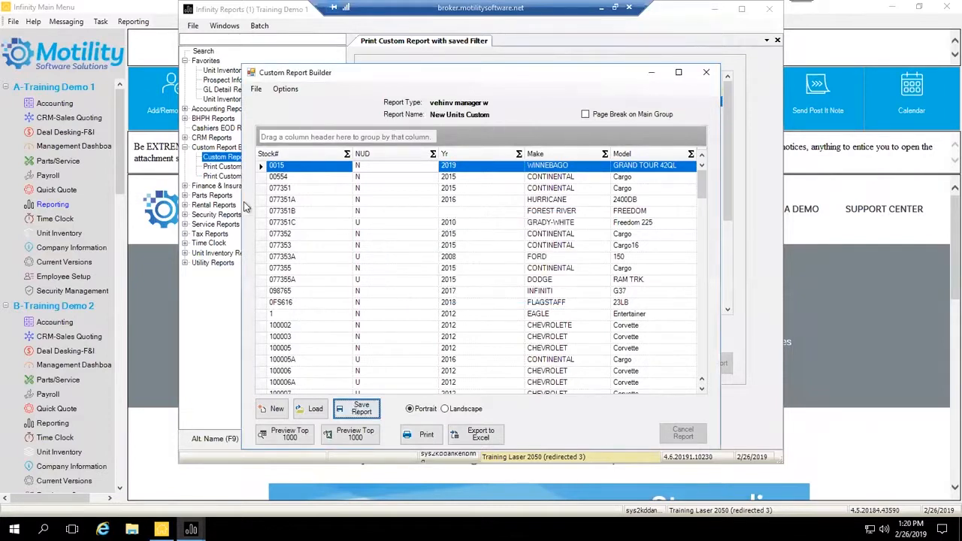
left_click(286, 88)
left_click(286, 88)
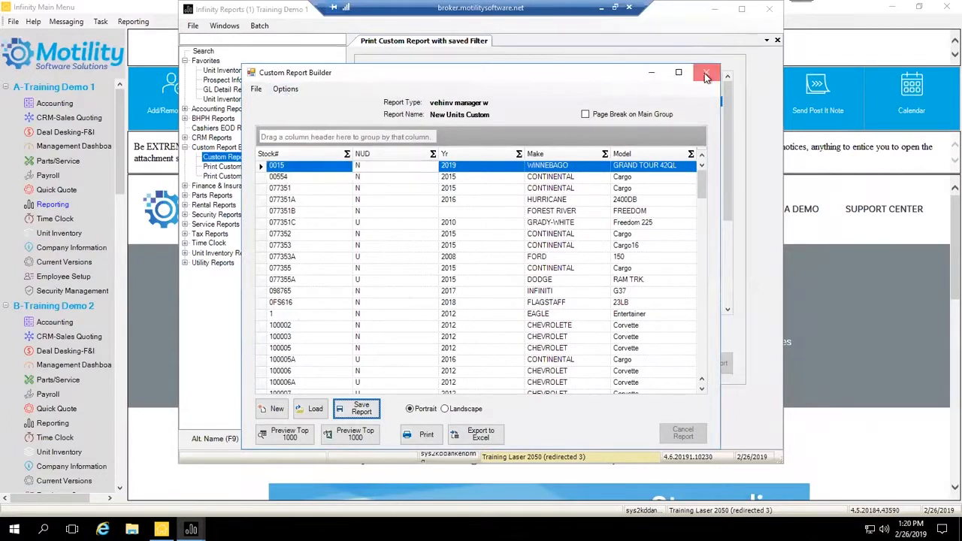
left_click(706, 73)
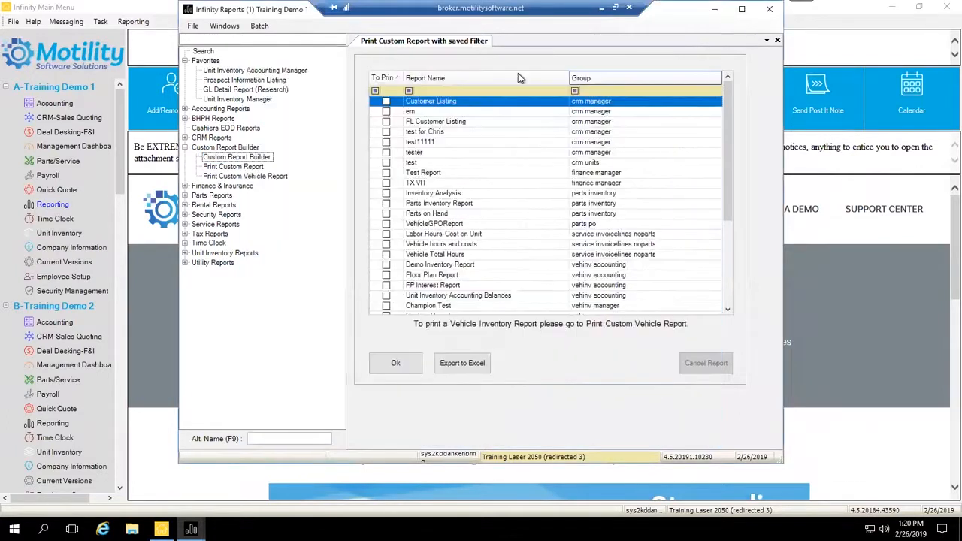
Open Print Custom Vehicle Report and mark the New Units Custom report for printing.
left_click(260, 175)
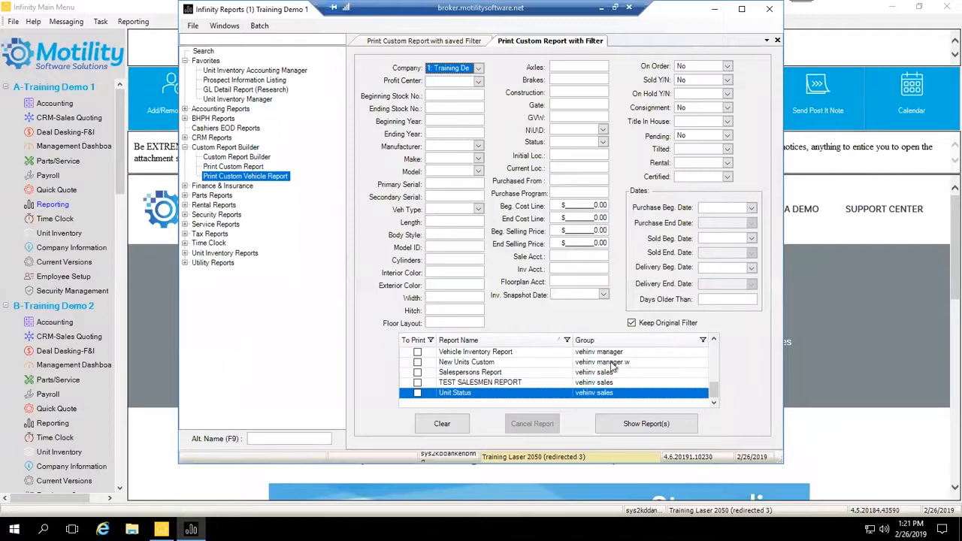
scroll(533, 375, "up", 2)
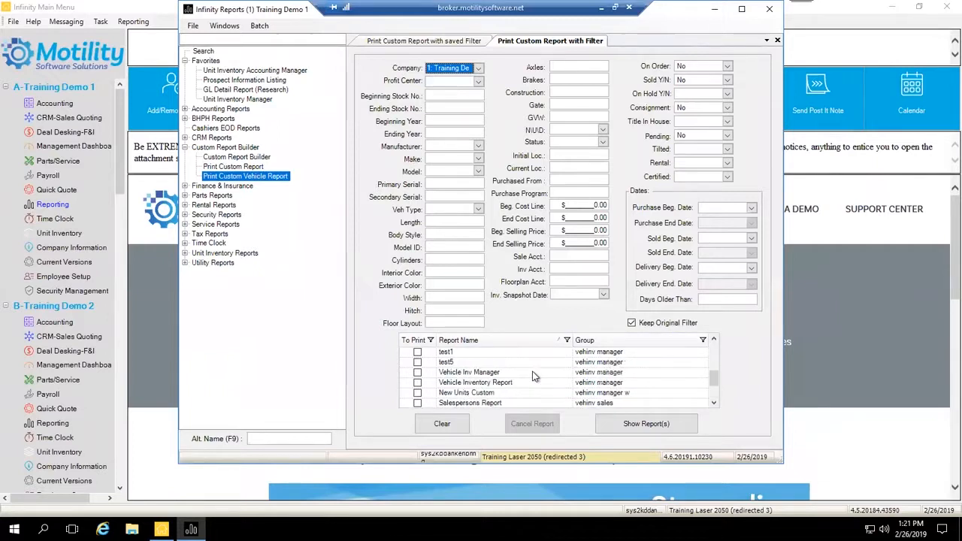
scroll(511, 374, "down", 2)
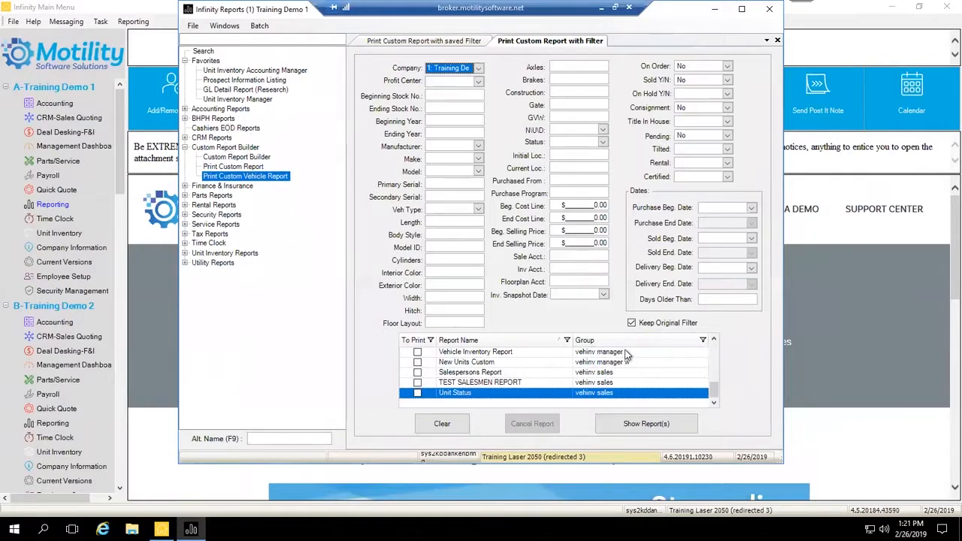
scroll(632, 362, "up", 6)
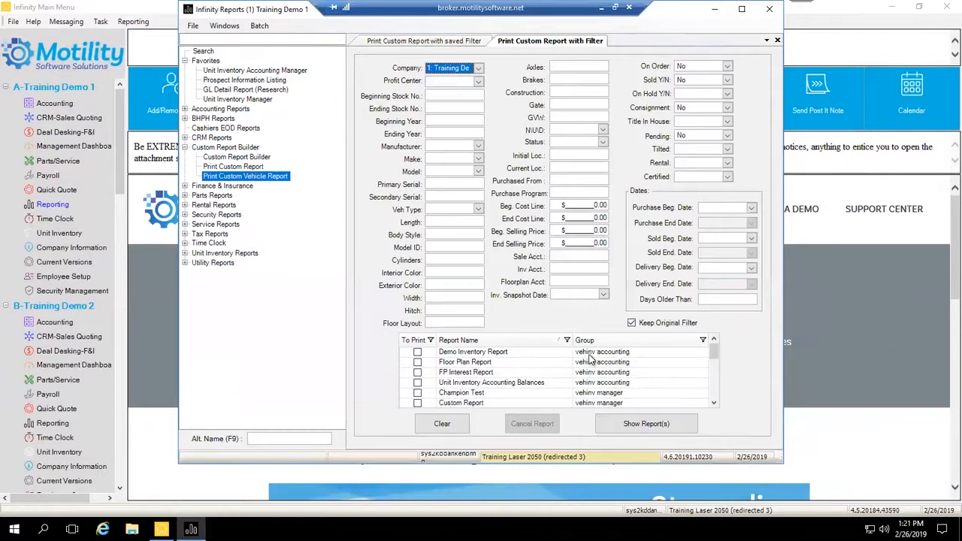
scroll(590, 359, "down", 6)
scroll(581, 378, "down", 1)
scroll(580, 381, "up", 1)
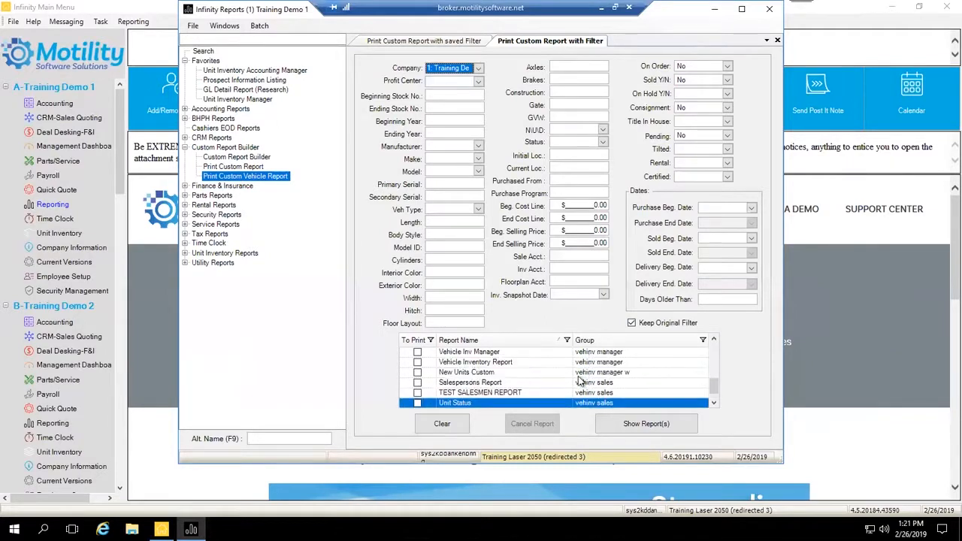
left_click(418, 374)
left_click(418, 374)
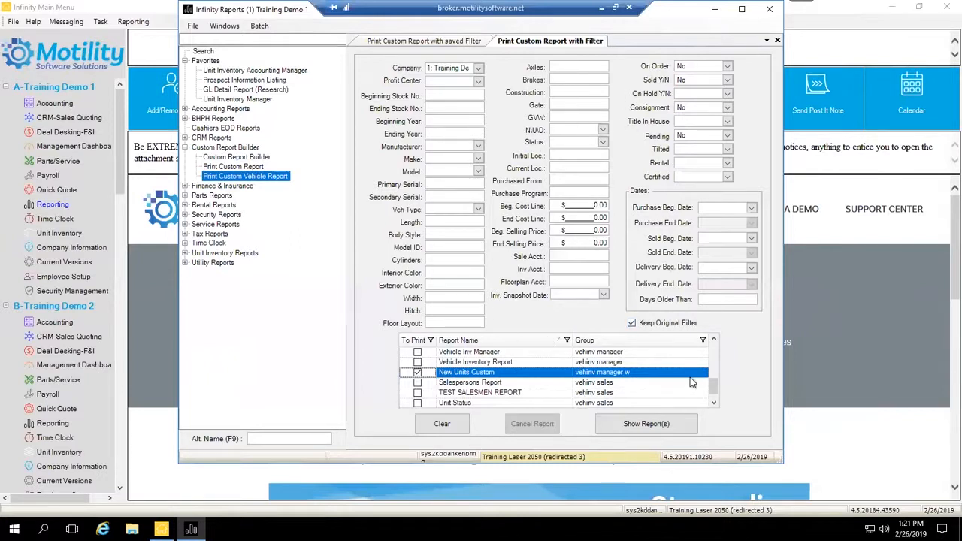
Run New Units Custom without Keep Original Filter, with N/U/D set to N and years 2014 to 2018, and close the preview.
left_click(631, 323)
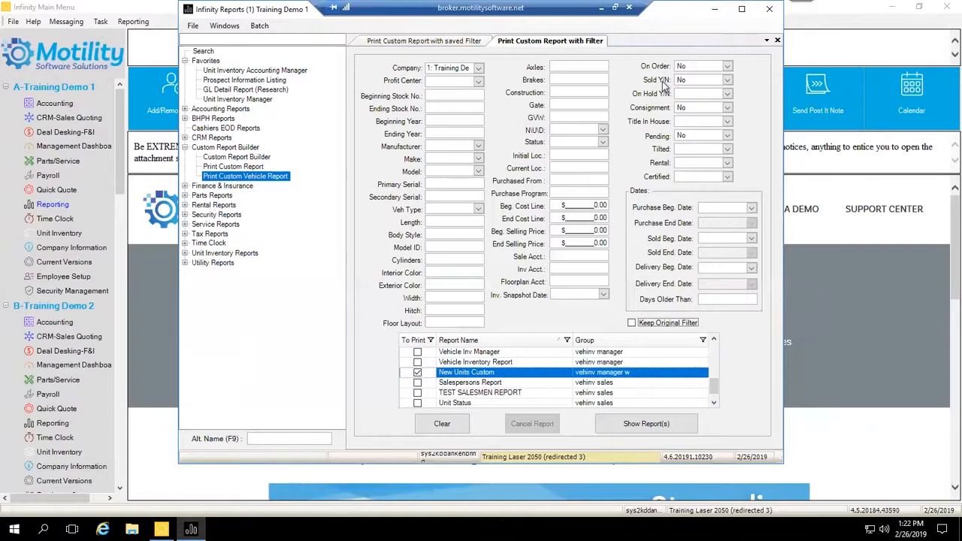
left_click(602, 129)
left_click(579, 140)
left_click(478, 159)
left_click(478, 159)
type("014")
left_click(454, 133)
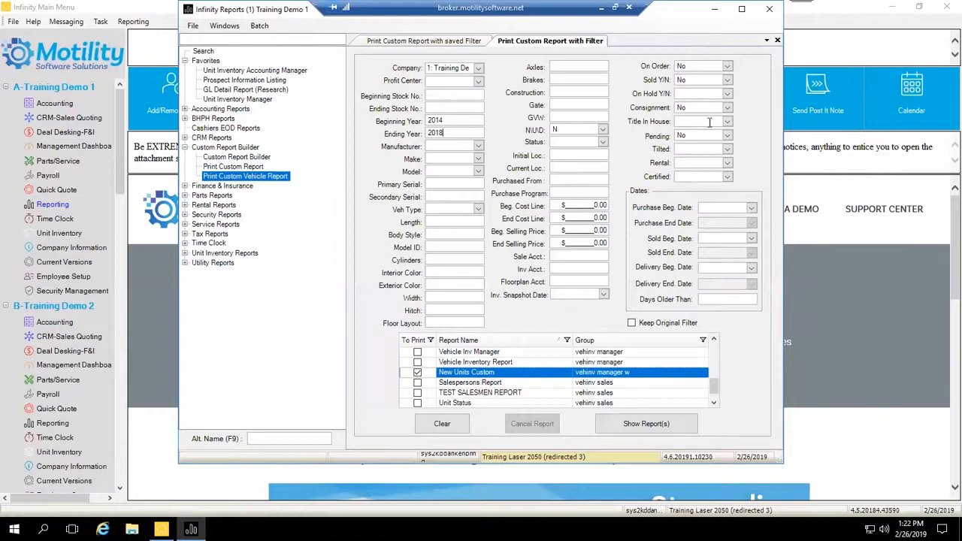
left_click(648, 425)
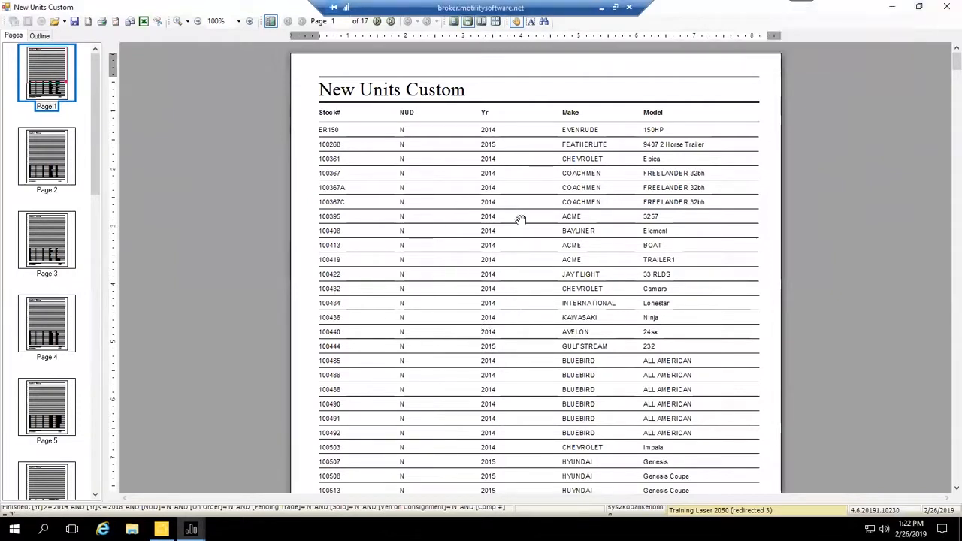
left_click(940, 11)
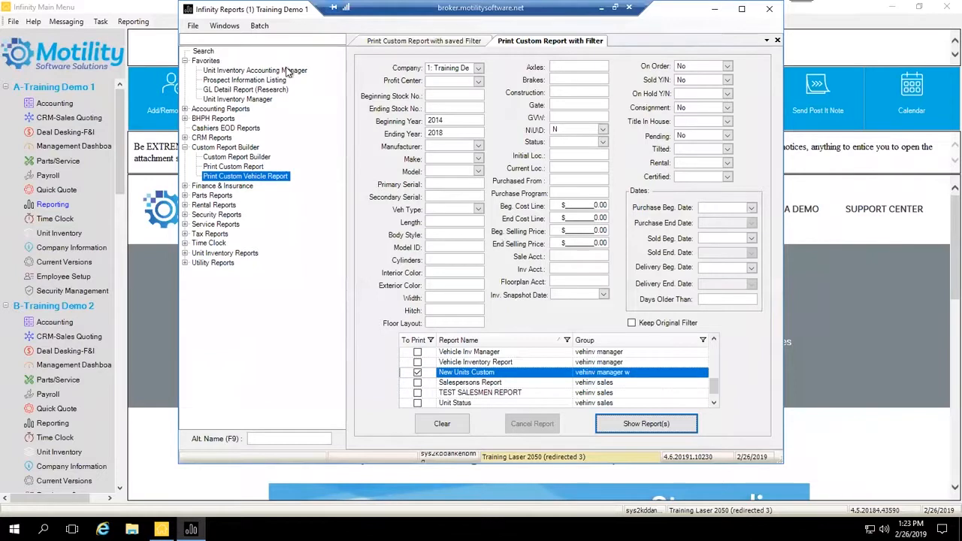
Try to open the Unit Inventory Manager report from the Unit Inventory Reports group.
left_click(187, 254)
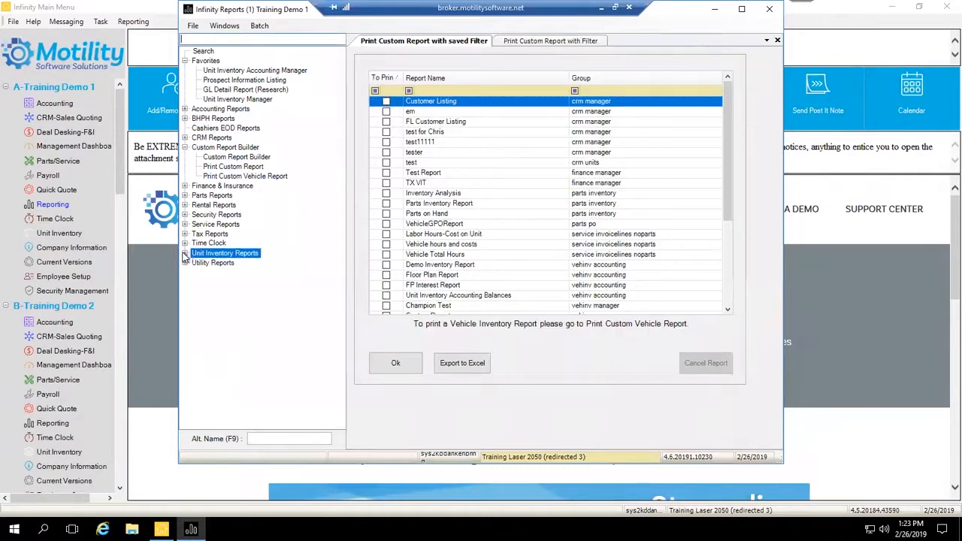
left_click(183, 254)
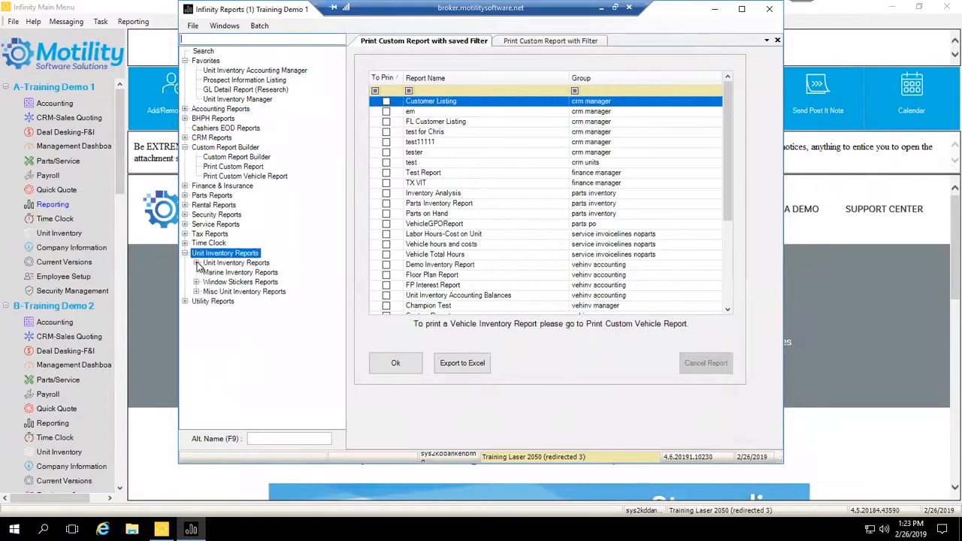
left_click(196, 263)
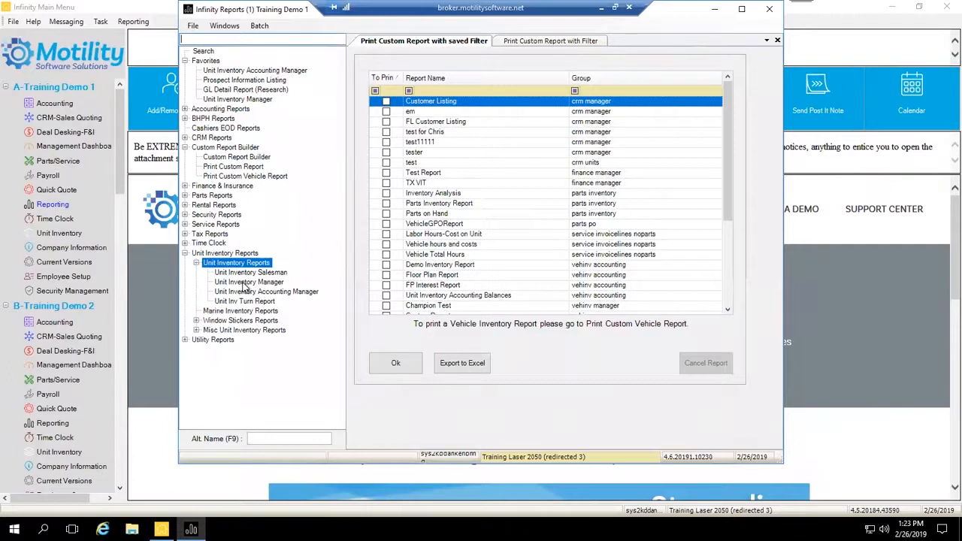
double_click(245, 284)
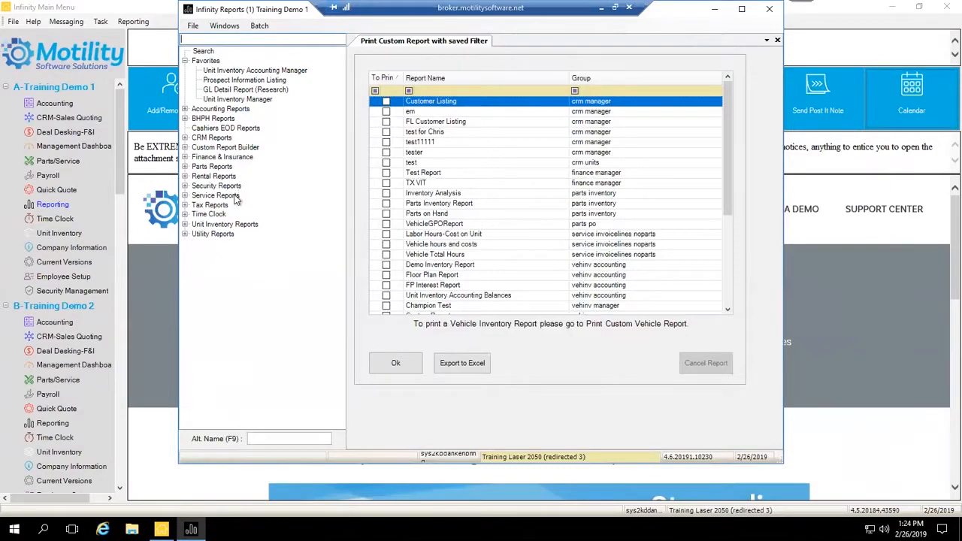
Expand Unit Inventory Reports again and open the Unit Inventory Manager report's filter form.
double_click(193, 224)
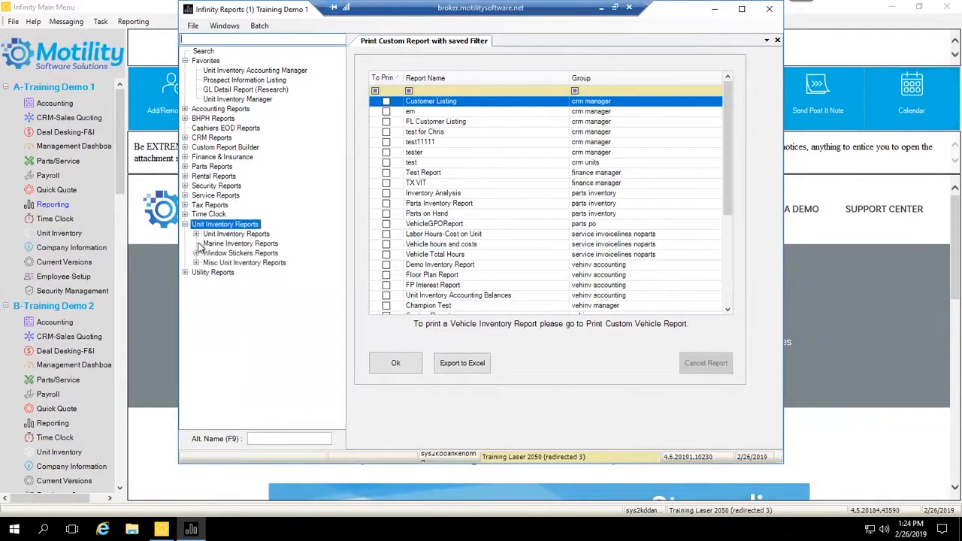
left_click(195, 235)
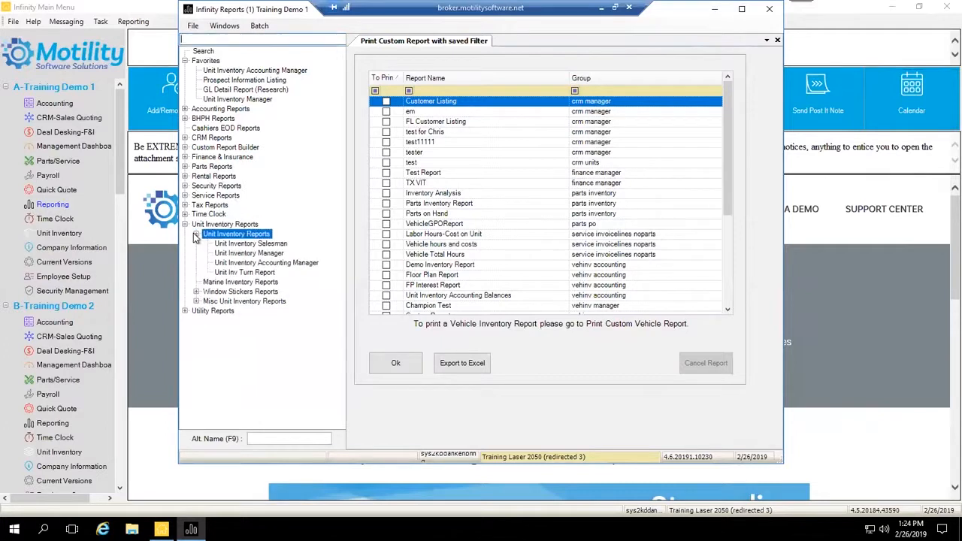
double_click(242, 254)
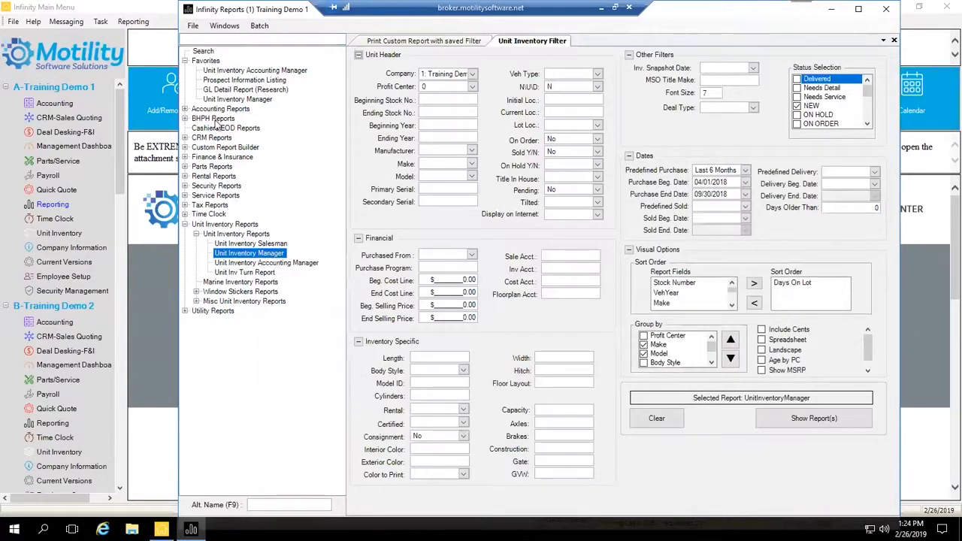
Open the Unit Inv Turn Report from the Unit Inventory Reports group and add it to Favorites.
right_click(252, 254)
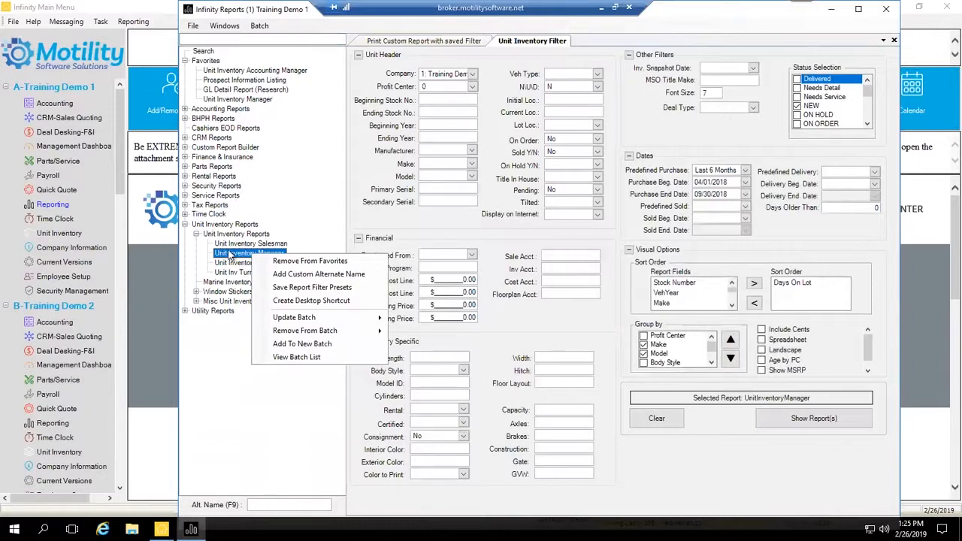
left_click(279, 260)
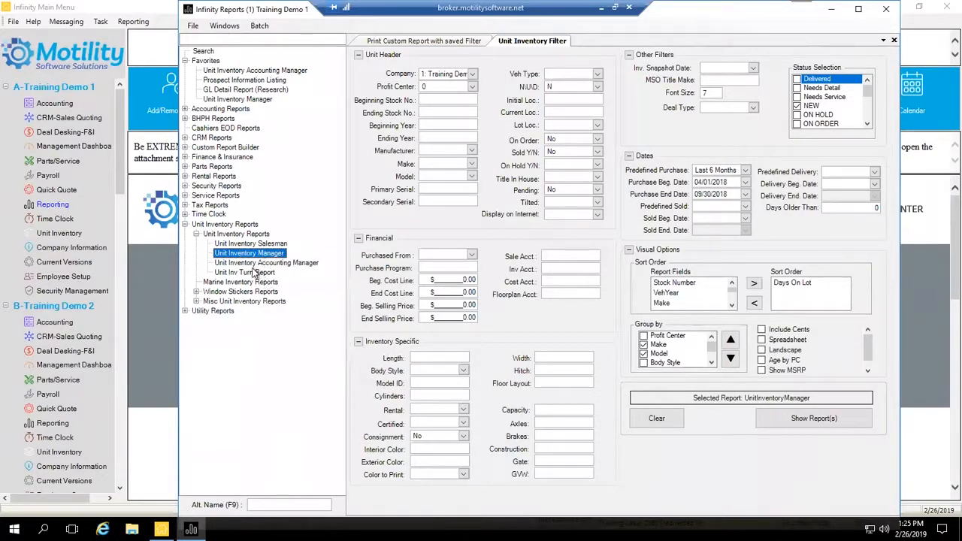
double_click(250, 272)
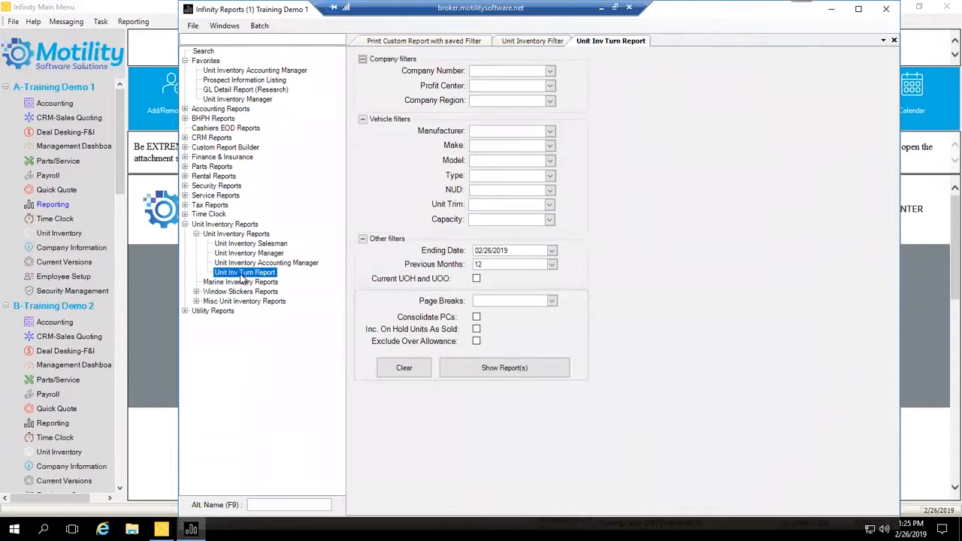
right_click(242, 278)
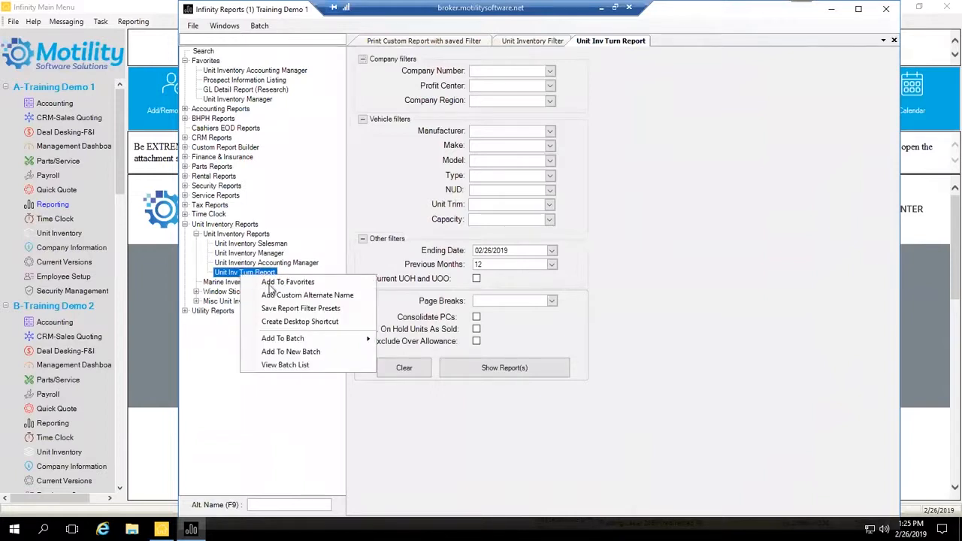
left_click(271, 284)
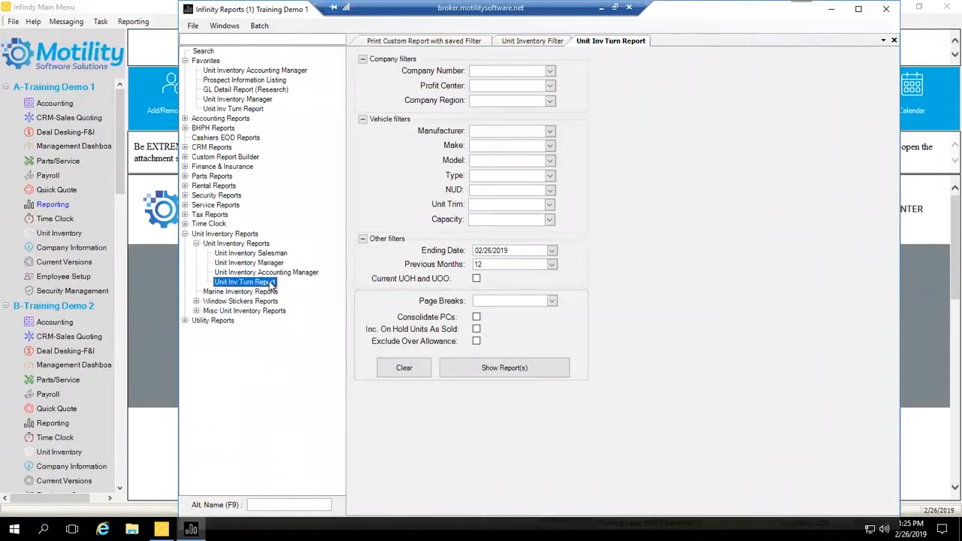
left_click(185, 235)
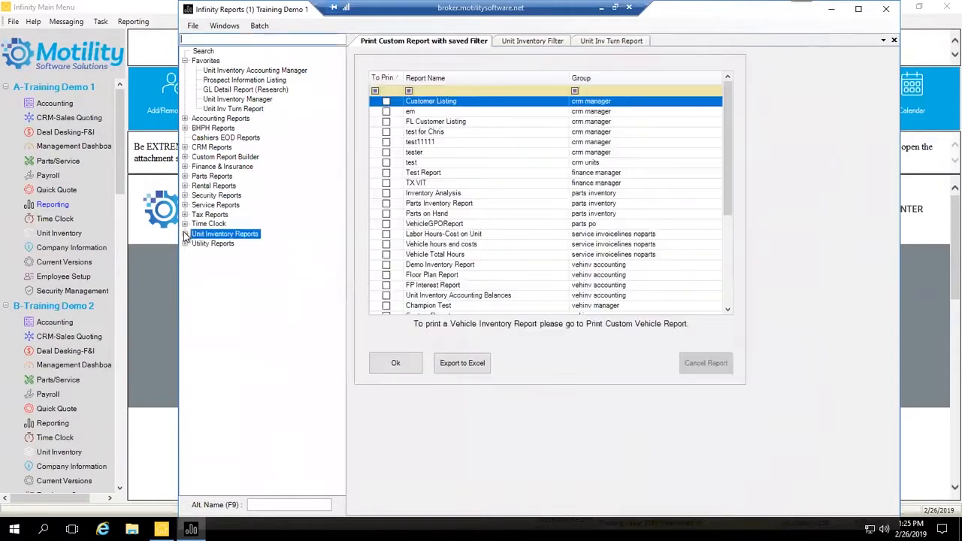
left_click(185, 235)
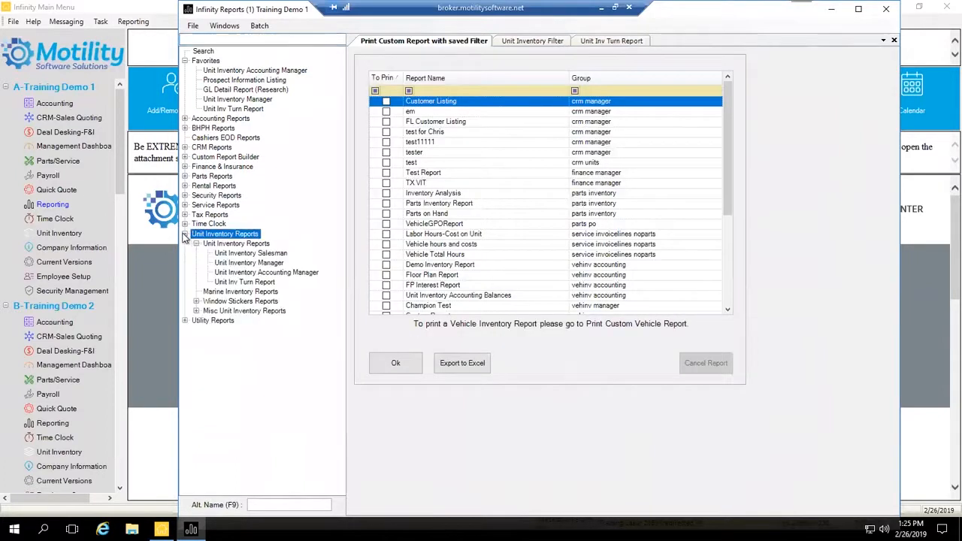
left_click(196, 245)
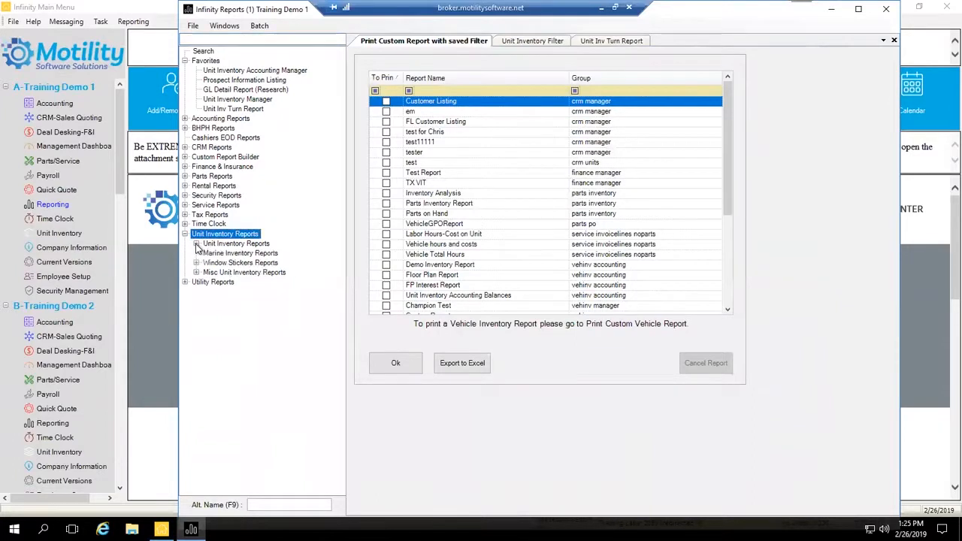
left_click(196, 244)
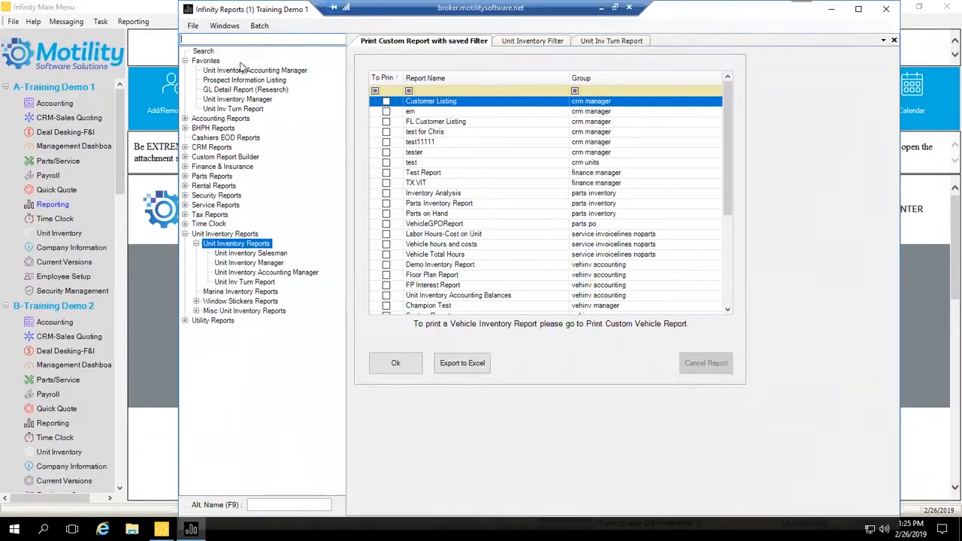
Open Unit Inventory Manager from Favorites, view its custom alternate name settings, and close them without saving.
left_click(248, 100)
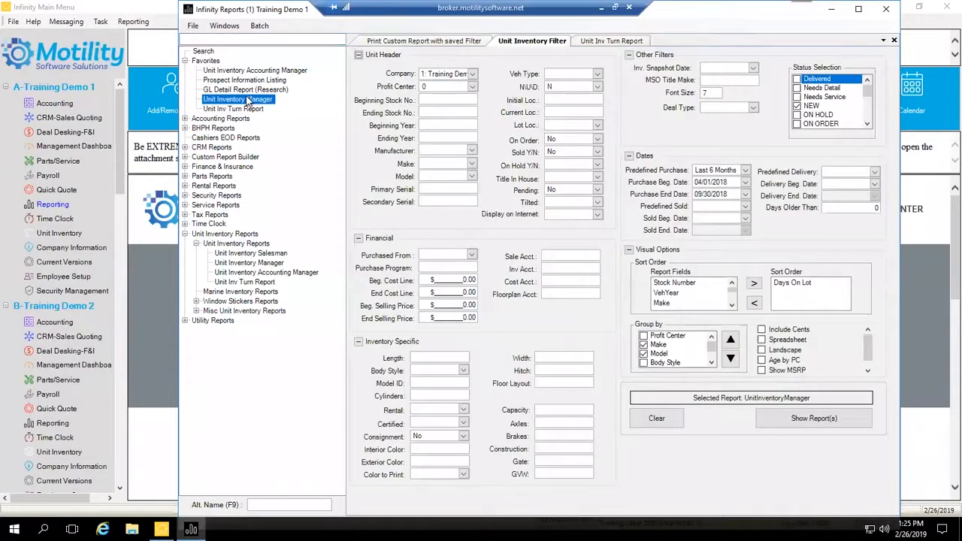
right_click(249, 101)
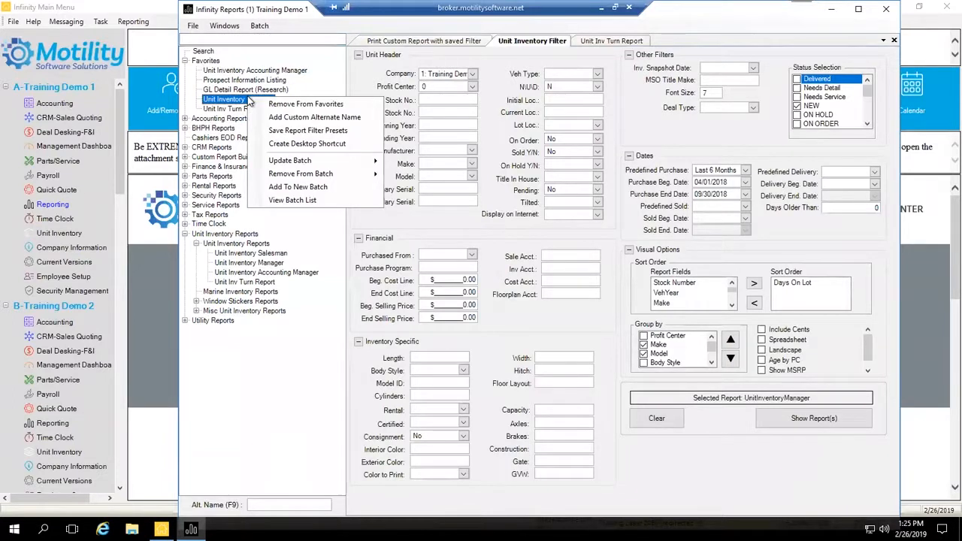
left_click(277, 122)
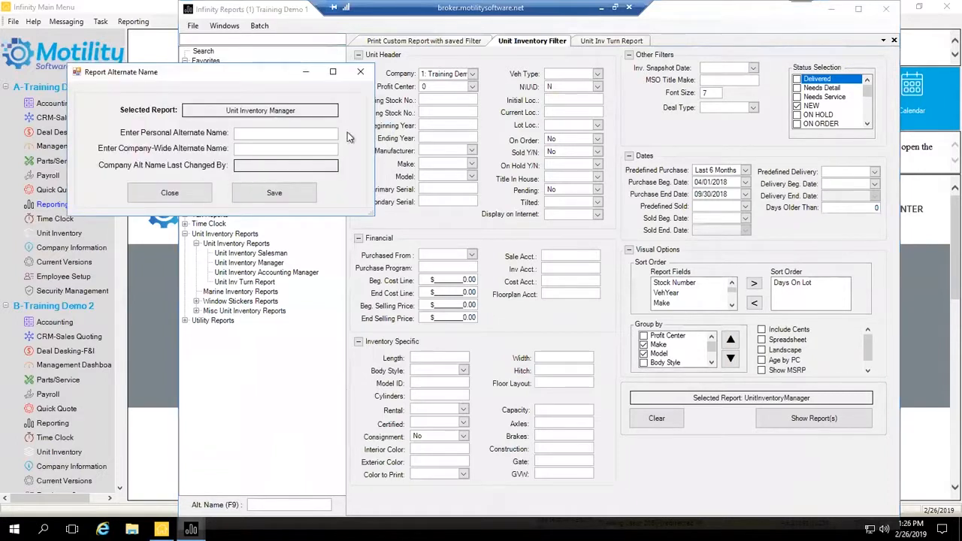
left_click_drag(265, 77, 364, 162)
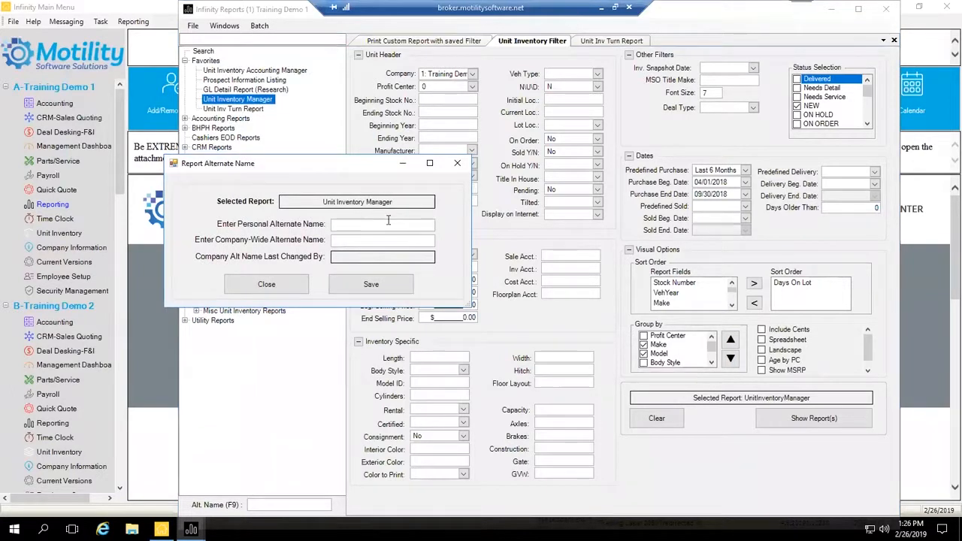
left_click(333, 225)
left_click(266, 283)
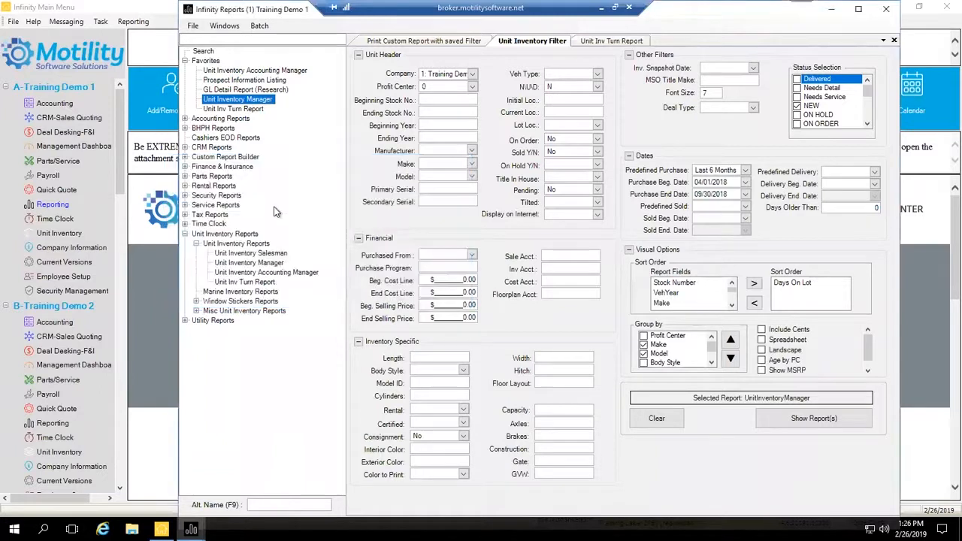
right_click(253, 102)
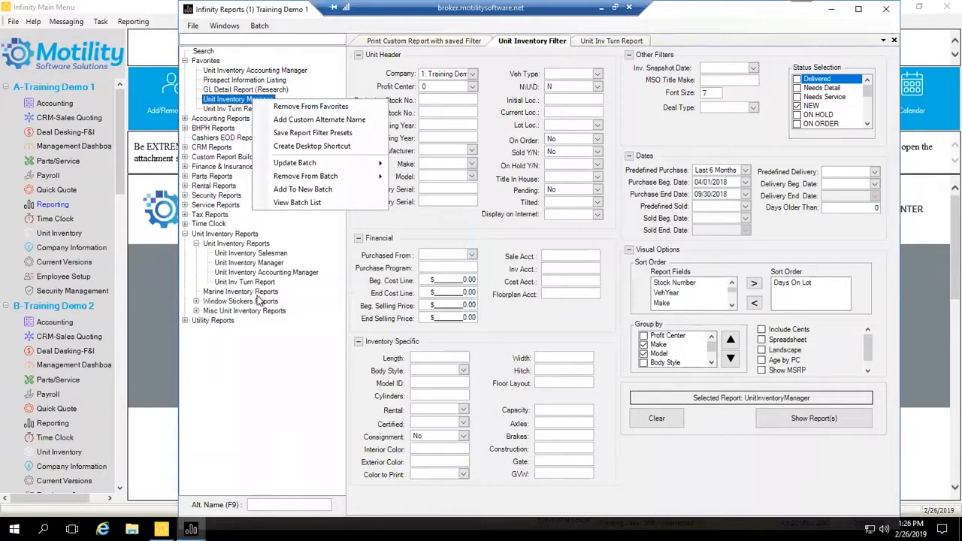
left_click(259, 378)
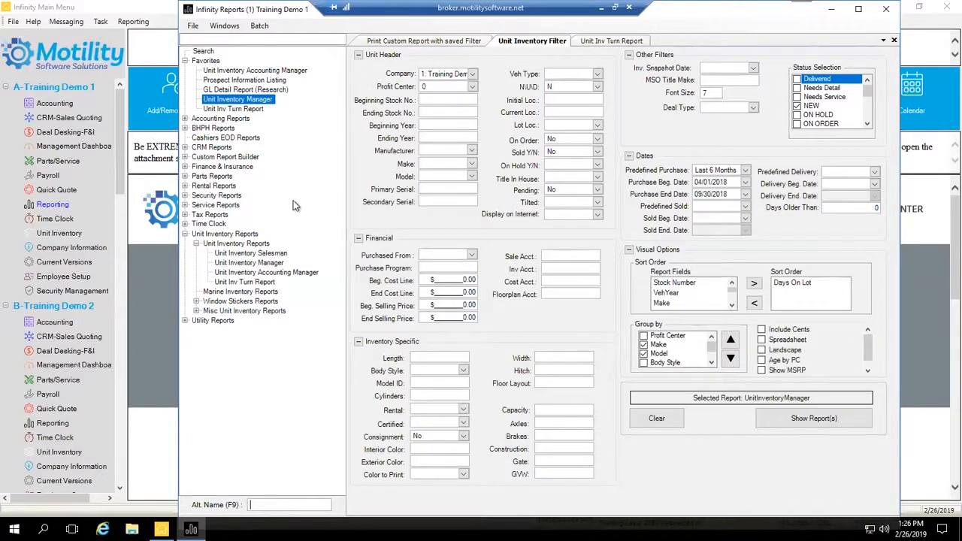
right_click(264, 104)
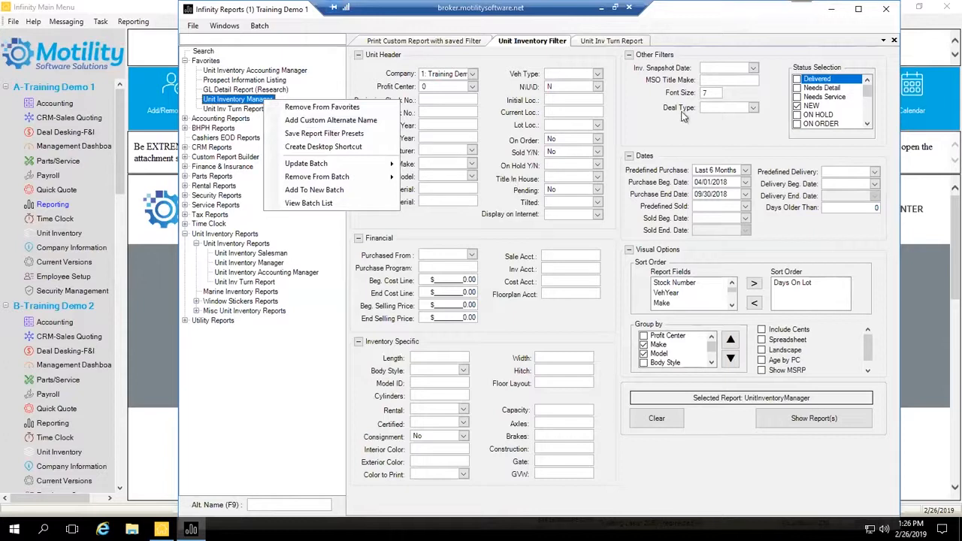
left_click(683, 144)
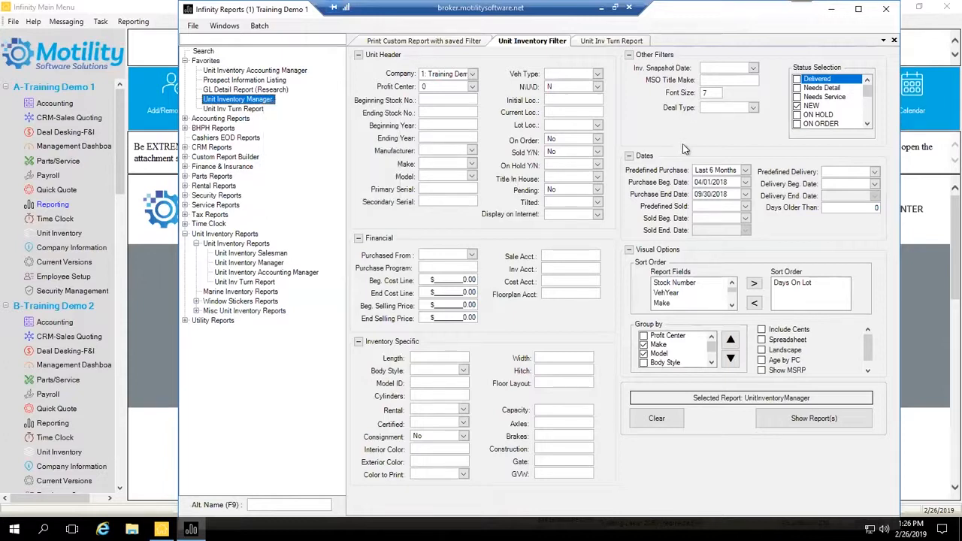
Set the Make filter of the Unit Inventory Manager report to Jayco, leaving the NEW status selected.
left_click(473, 165)
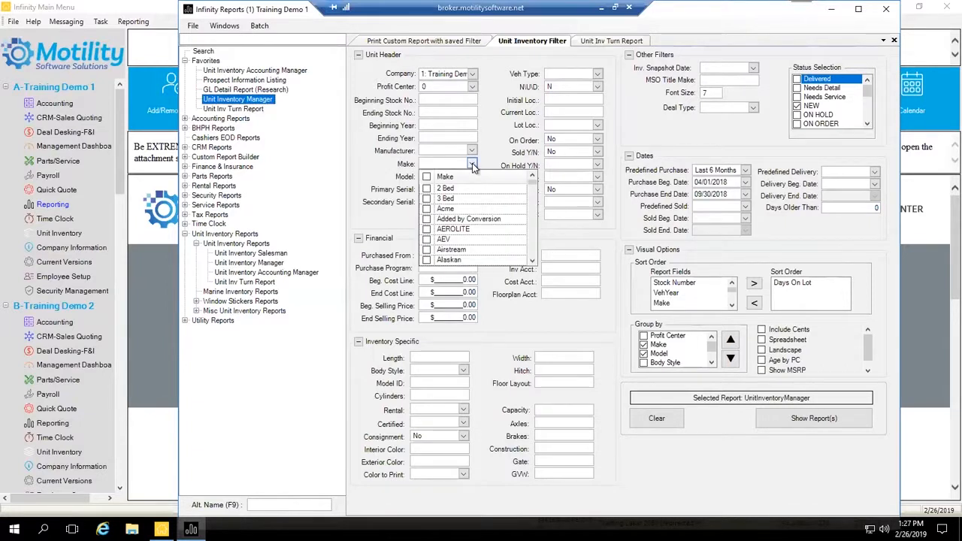
left_click(473, 164)
left_click(473, 164)
left_click_drag(532, 188, 536, 214)
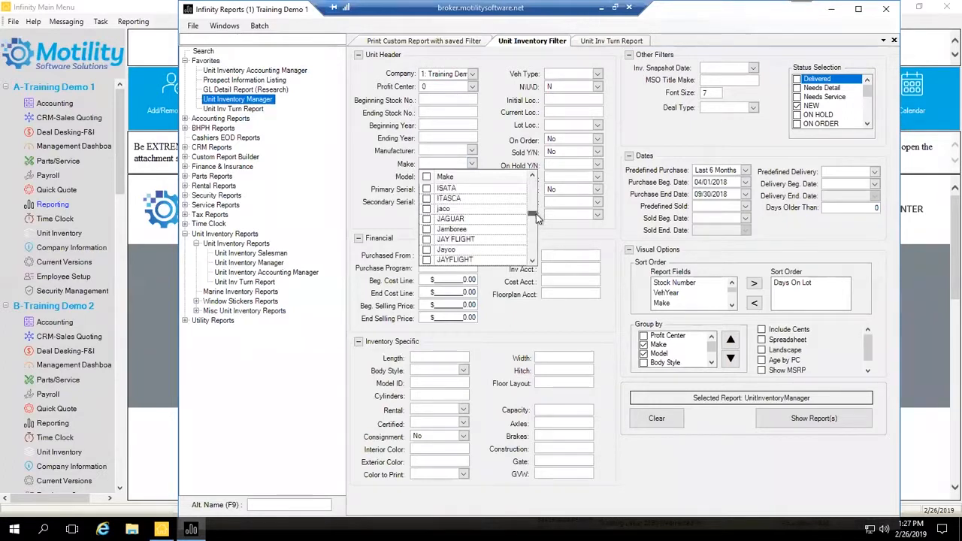
left_click(427, 250)
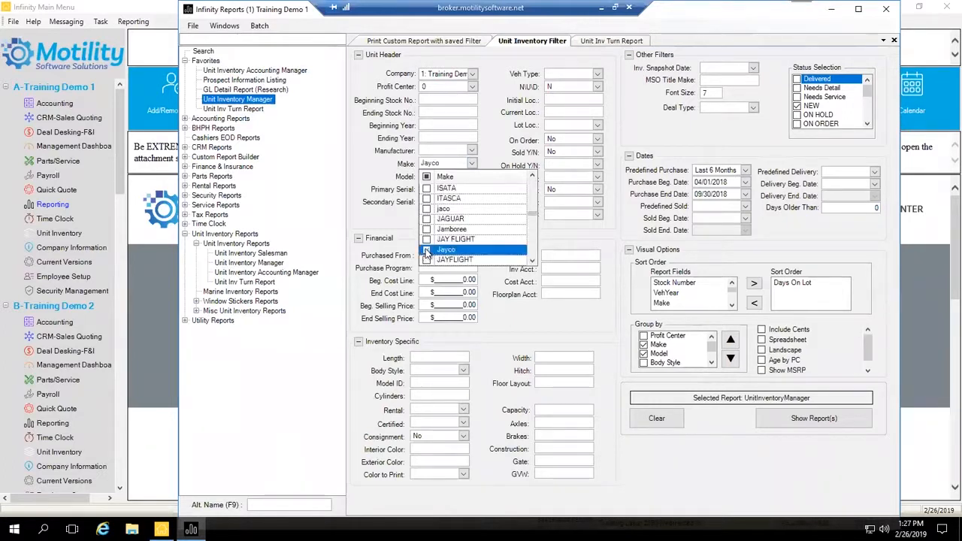
left_click(398, 180)
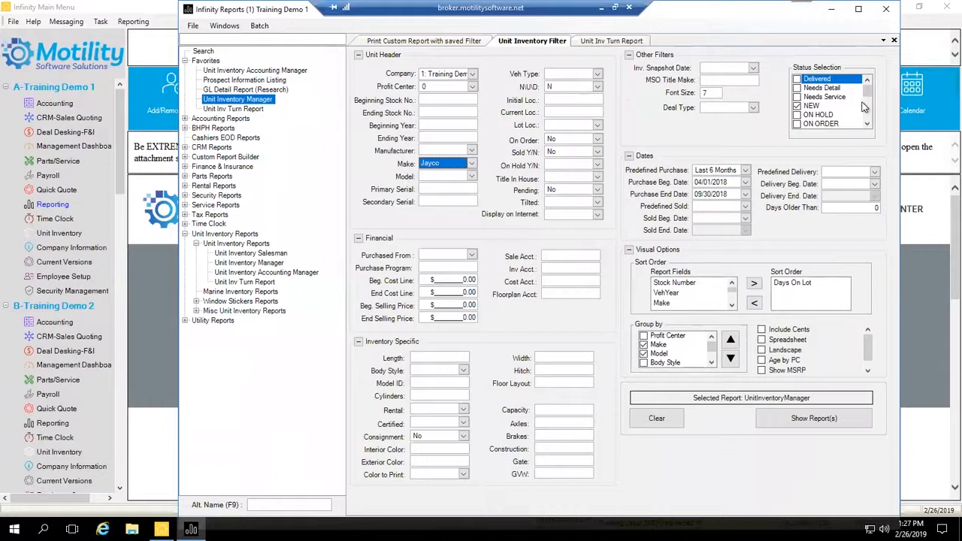
left_click(796, 106)
left_click(797, 106)
Save the current filter settings as the Unit Inventory Manager report's filter presets.
right_click(244, 102)
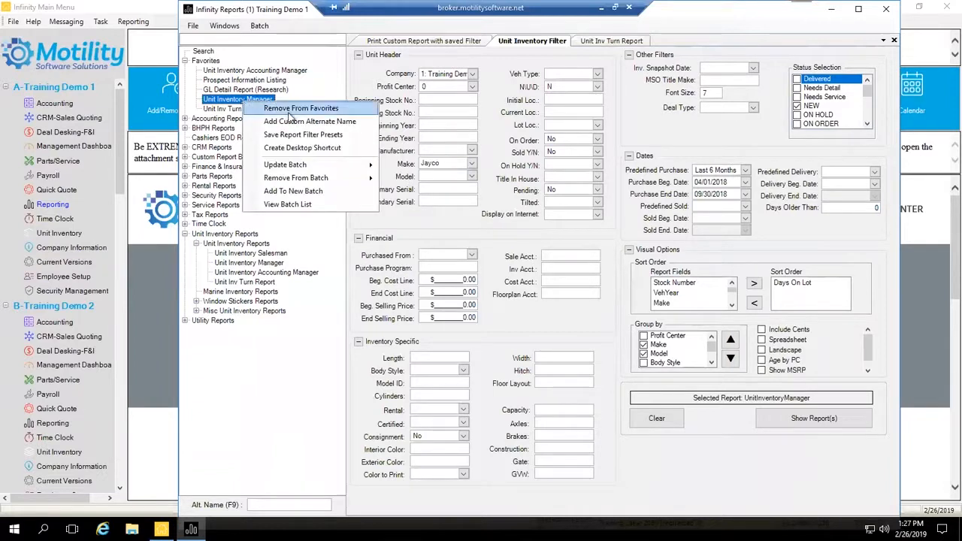
left_click(308, 135)
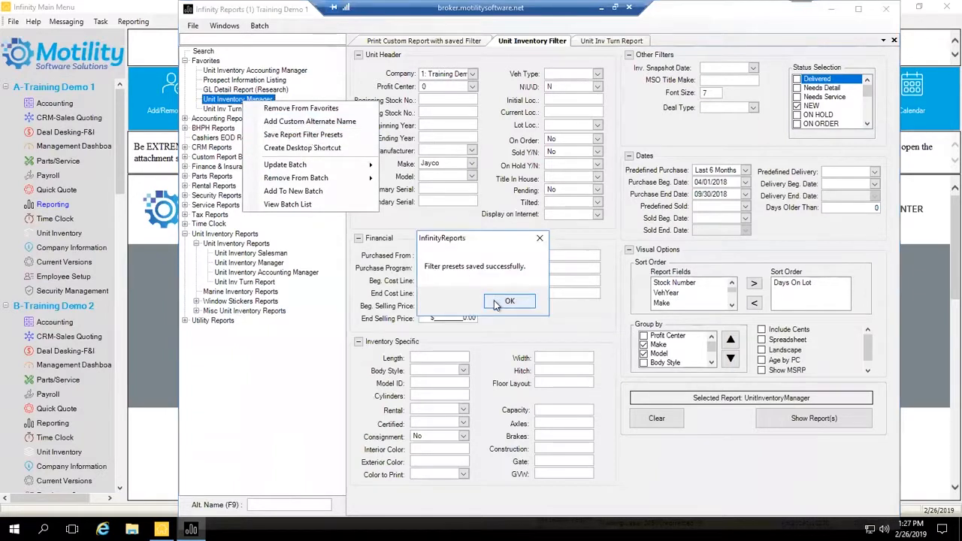
left_click(496, 302)
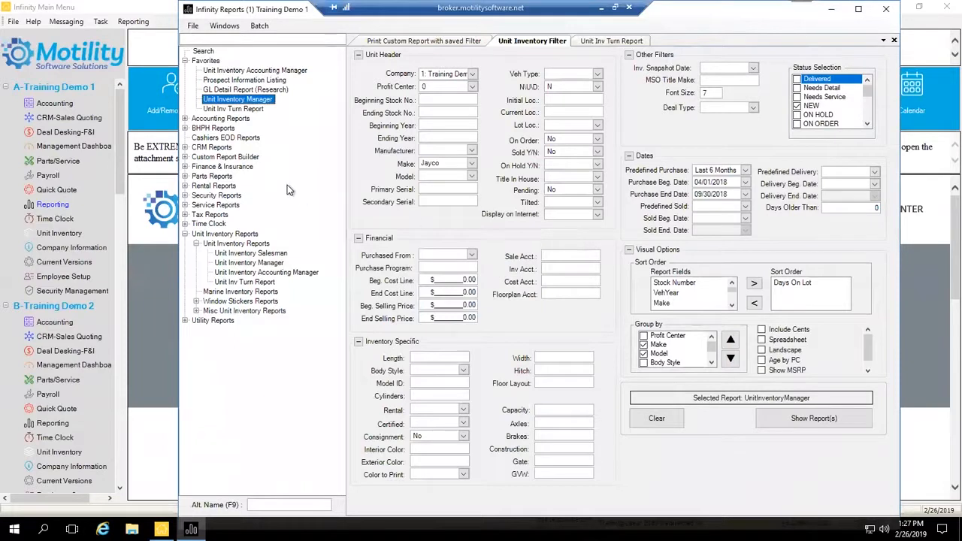
Switch to the Unit Inventory Salesman report, then reopen Unit Inventory Manager to check its saved filter presets.
left_click(229, 196)
left_click(242, 255)
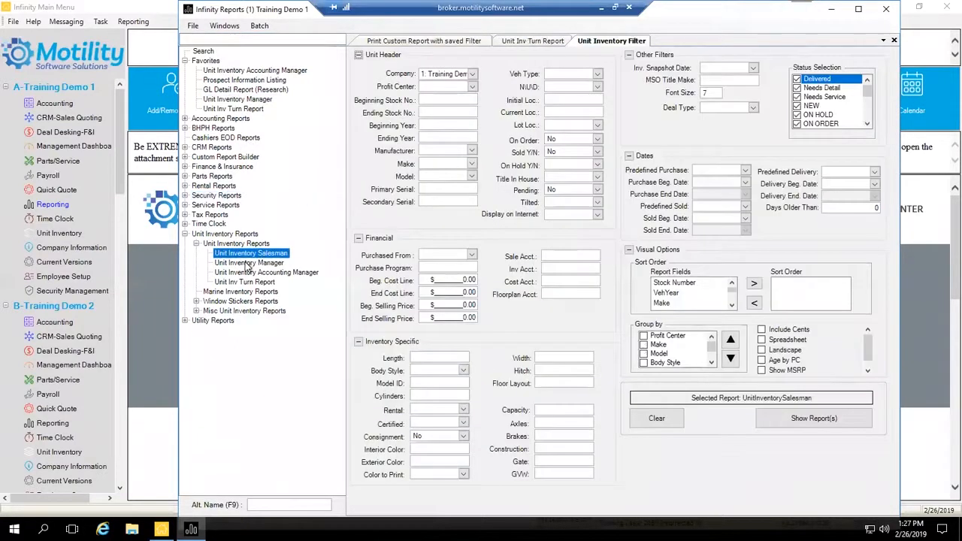
left_click(248, 272)
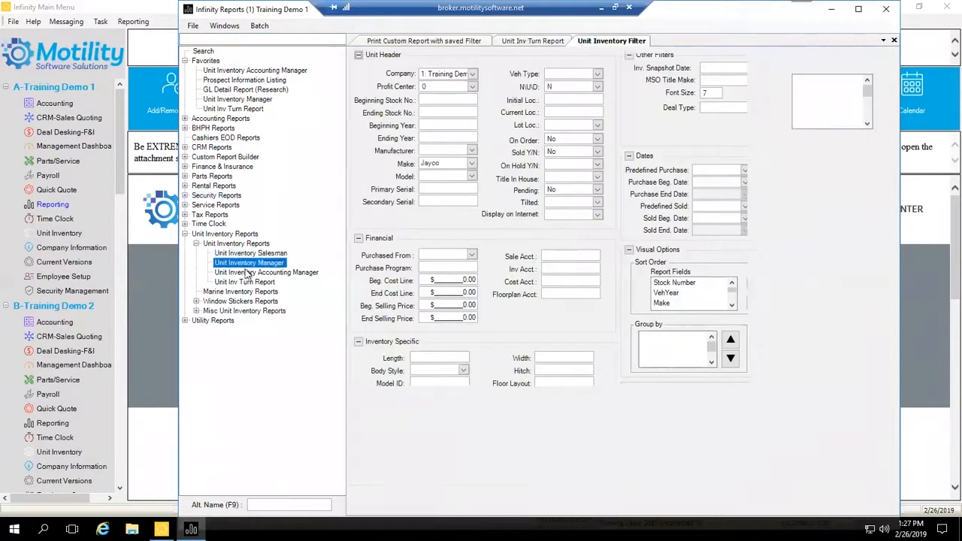
left_click(239, 100)
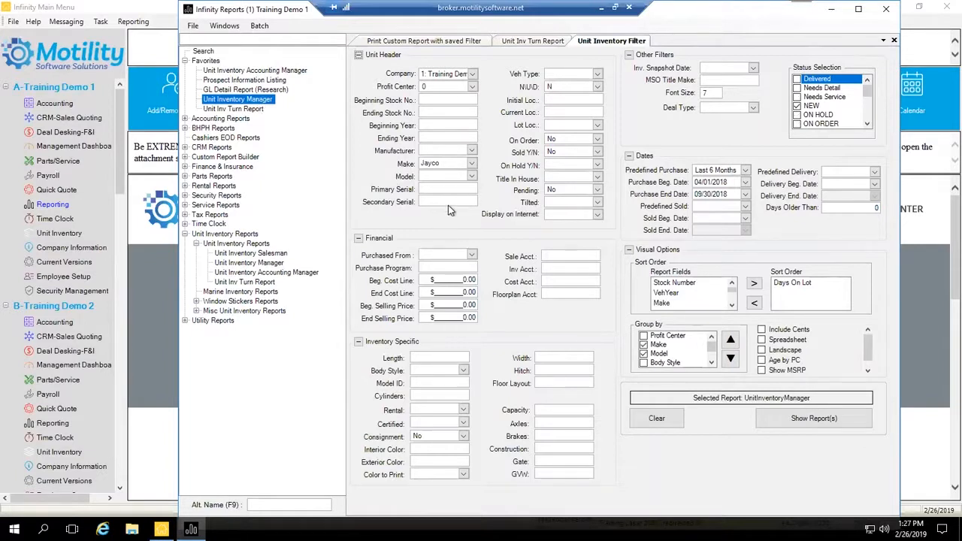
Create a desktop shortcut for the Unit Inventory Manager report from Favorites.
right_click(261, 106)
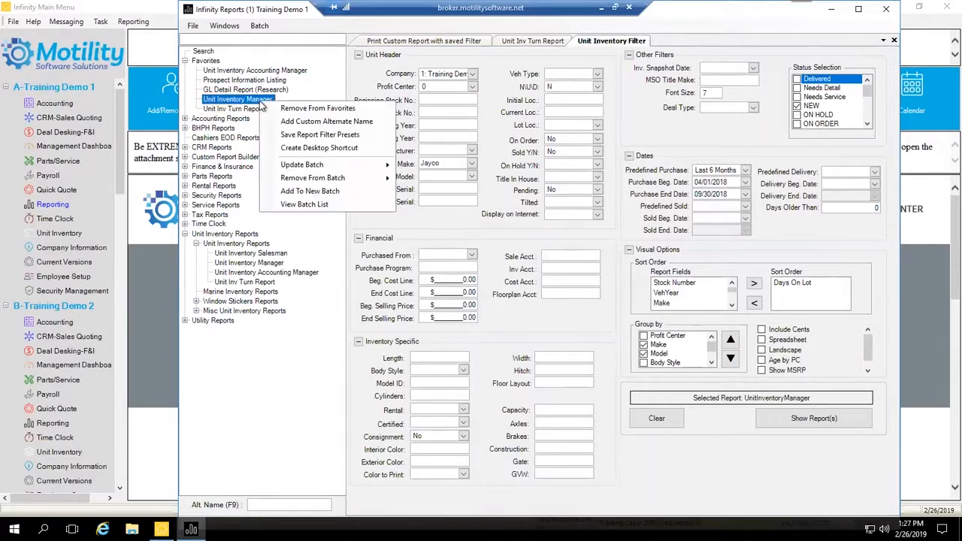
left_click(360, 147)
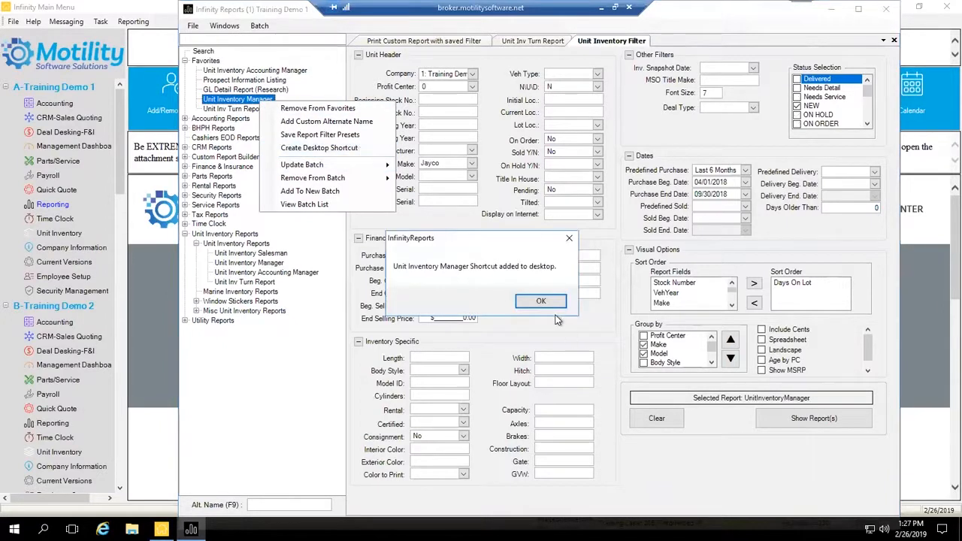
left_click(530, 303)
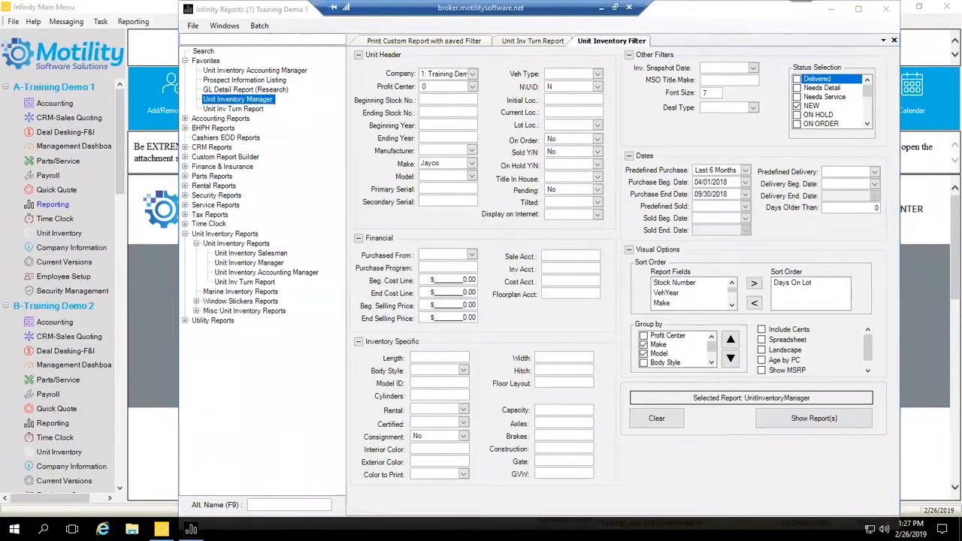
Go to the Windows desktop and launch the Unit Inventory Manager report from its shortcut.
left_click(960, 530)
left_click(31, 280)
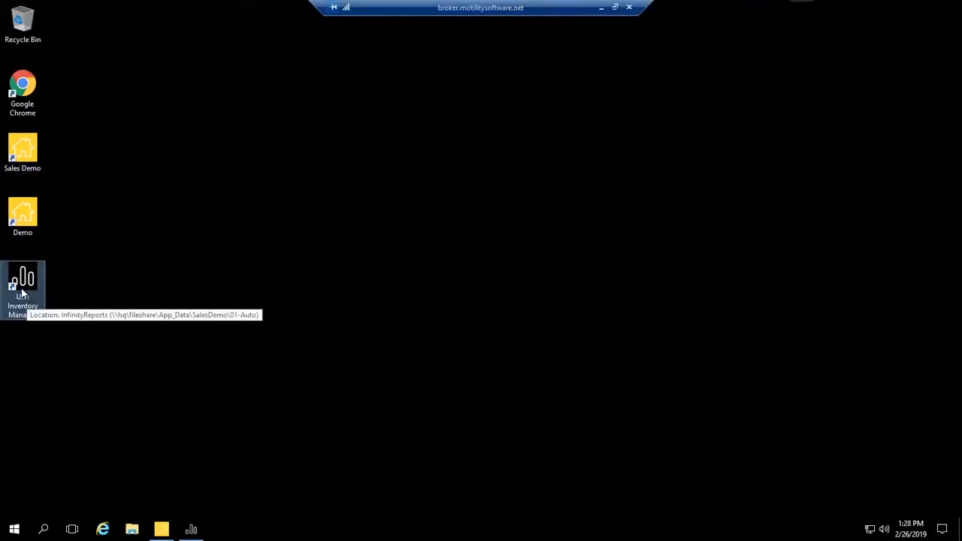
double_click(25, 291)
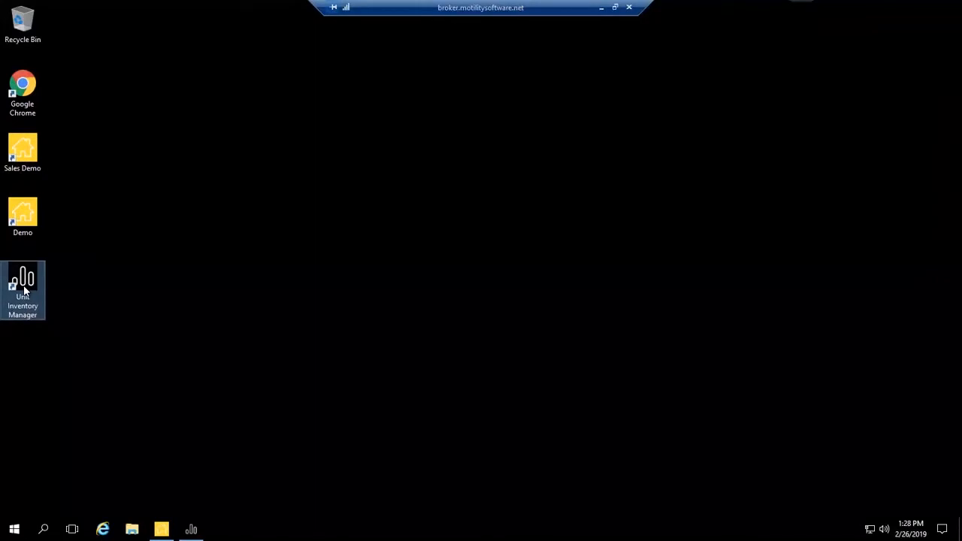